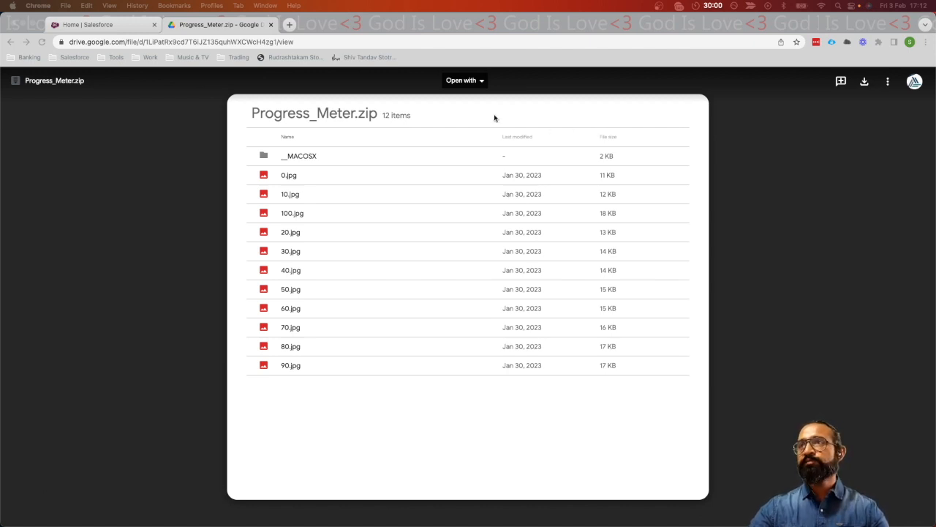
Step: Download Progress_Meter.zip from Google Drive and reveal the downloaded archive in Finder
click(864, 83)
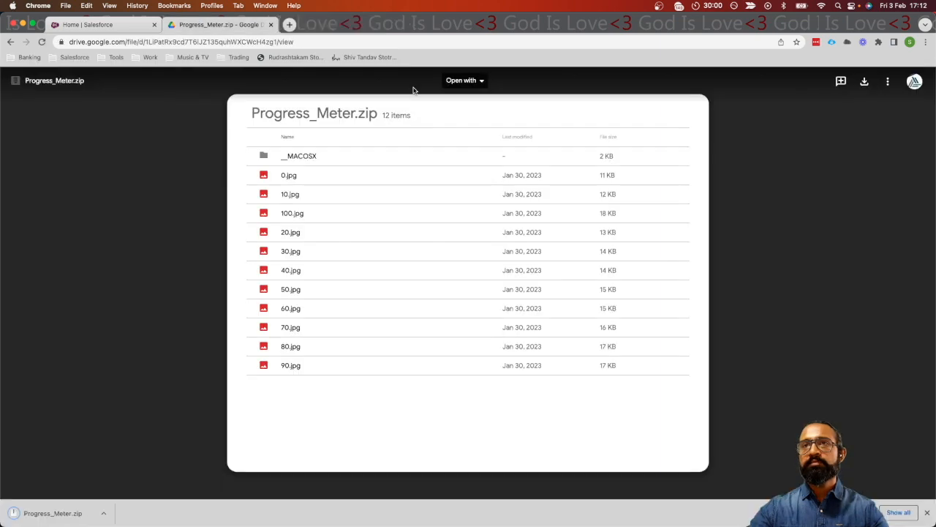
click(104, 517)
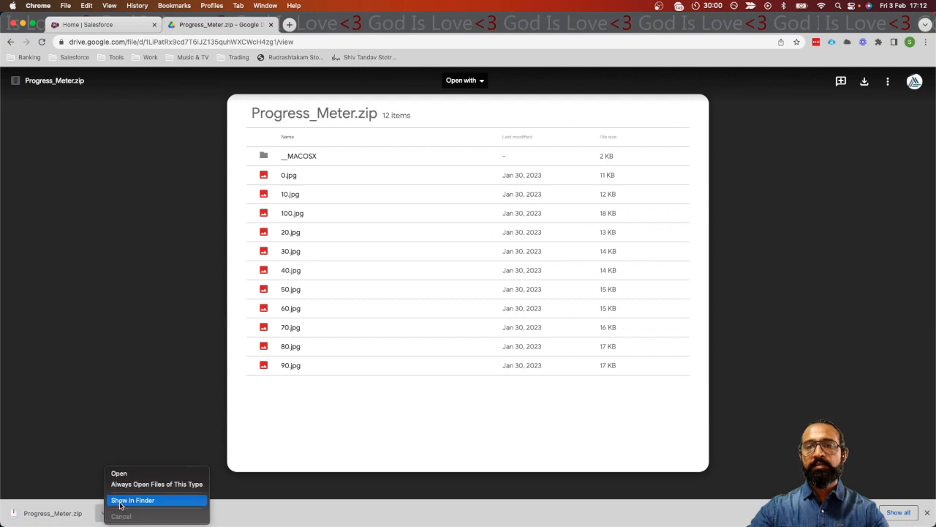
click(121, 501)
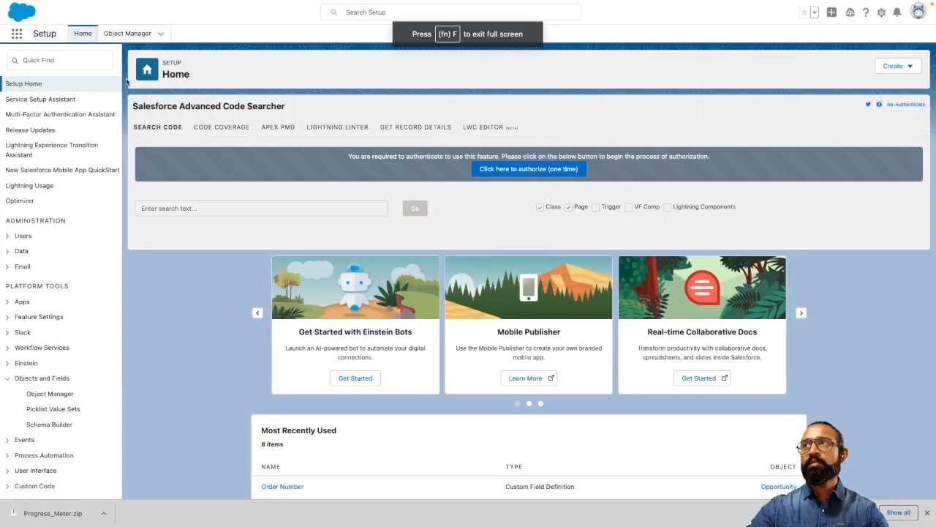
Step: Switch to Salesforce Setup, search for "Static" and open the Static Resources page
click(44, 62)
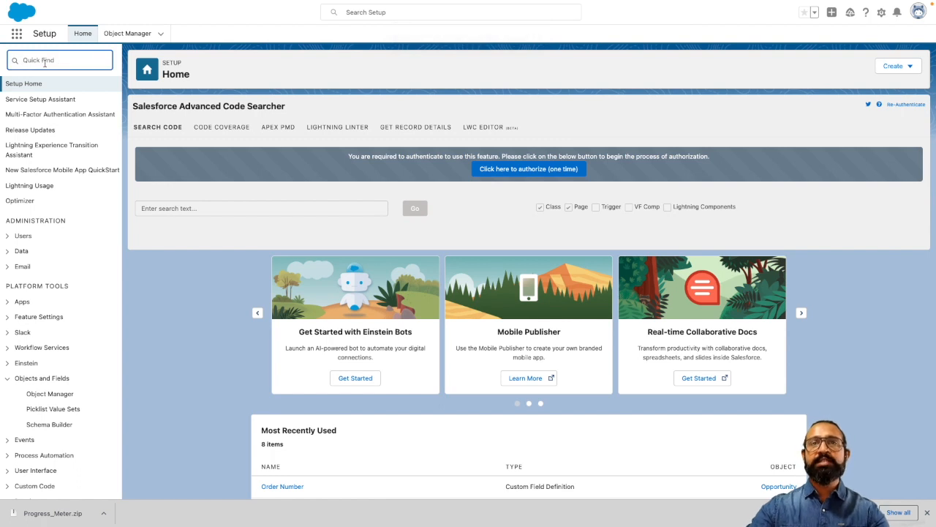
text(Sta)
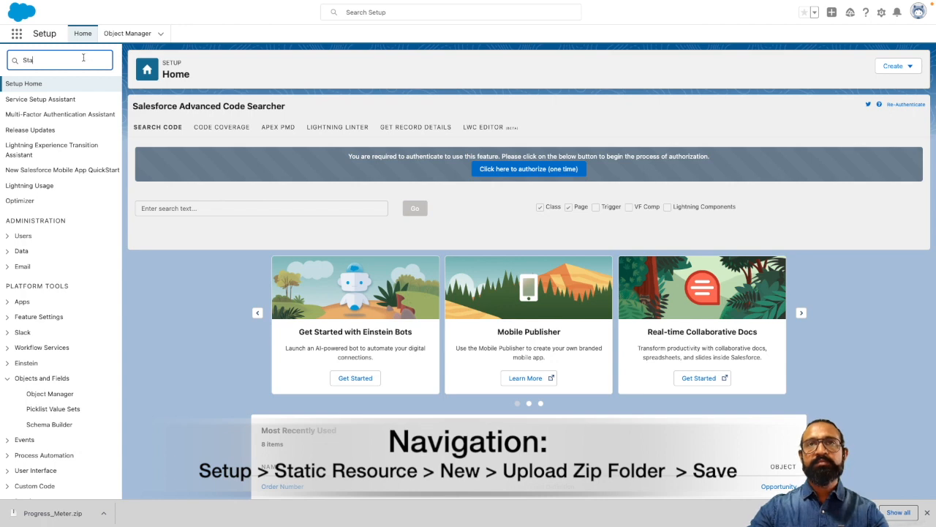
text(tic)
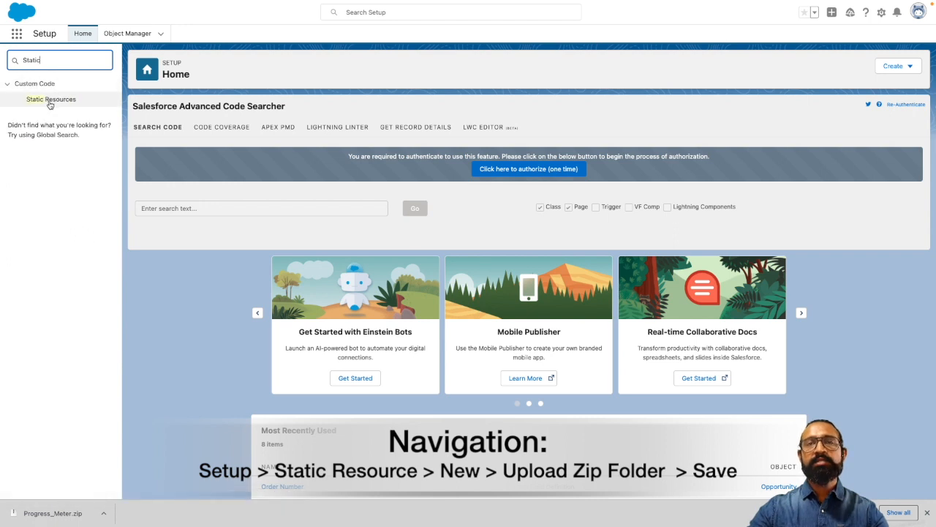
click(49, 101)
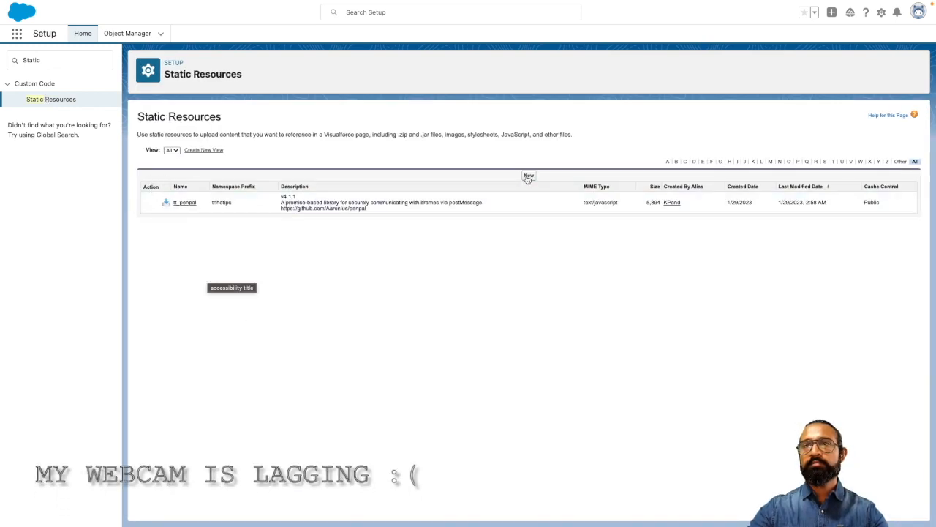
Step: Create a new static resource and name it Progress_Meter
click(528, 177)
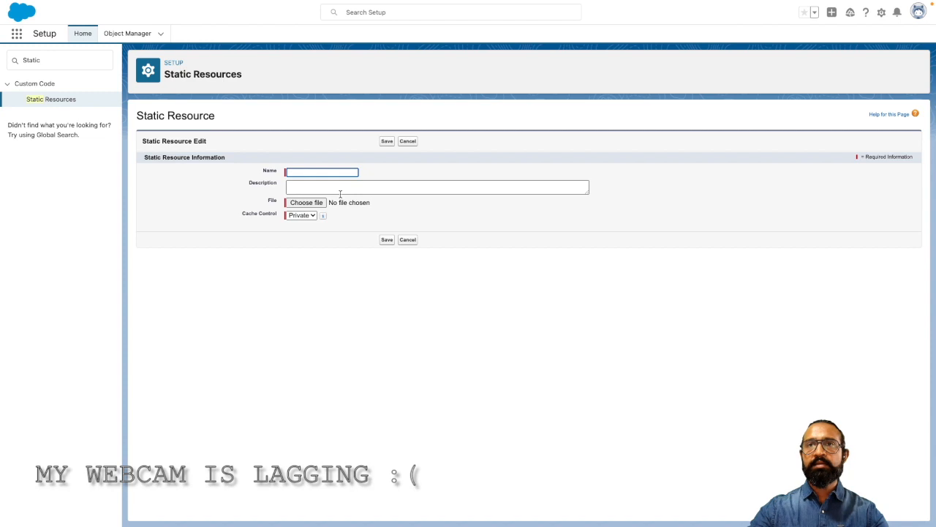
text(Progress)
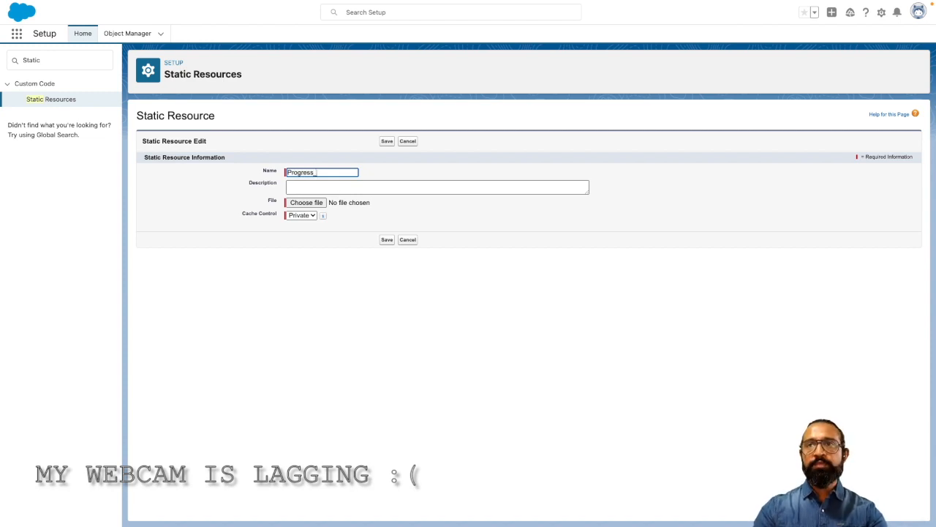
key(BackSpace)
key(BackSpace)
text(s)
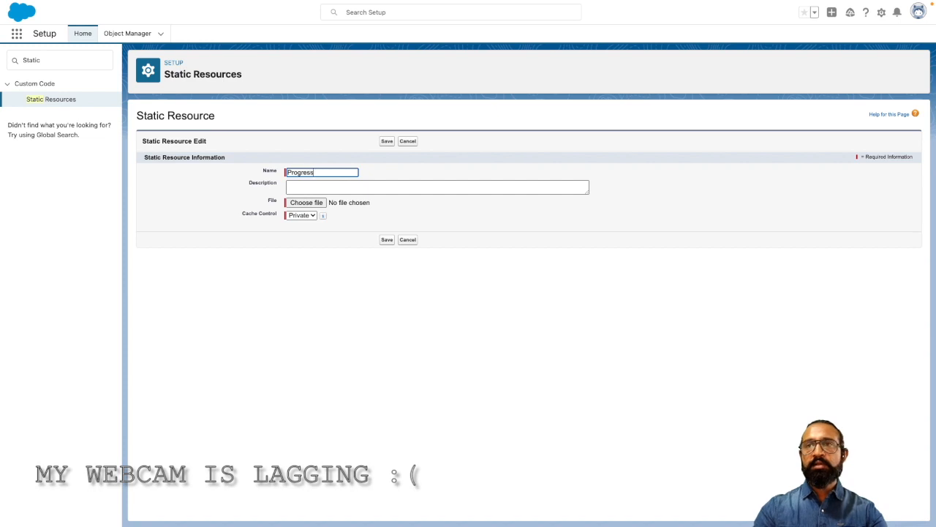
text(_Meter)
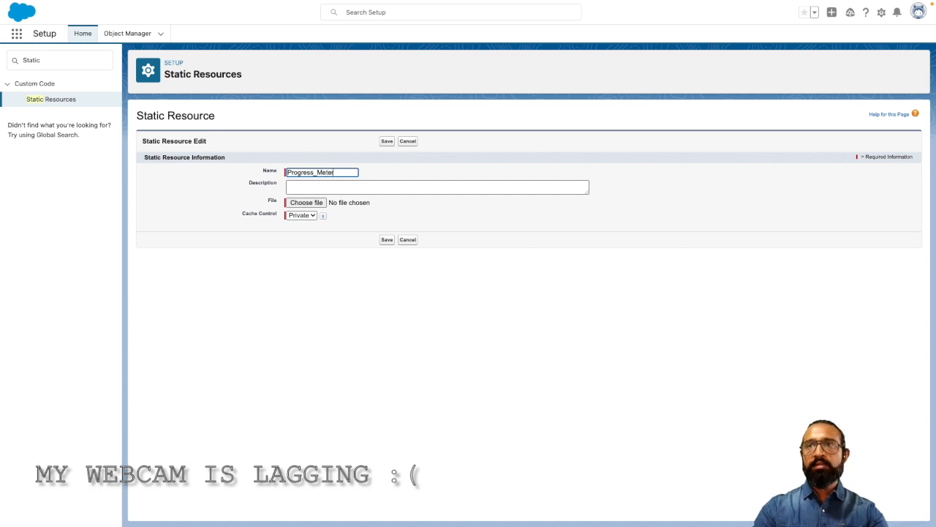
key(Tab)
Step: Attach Progress_Meter.zip from the Downloads folder to the static resource and save it
click(315, 203)
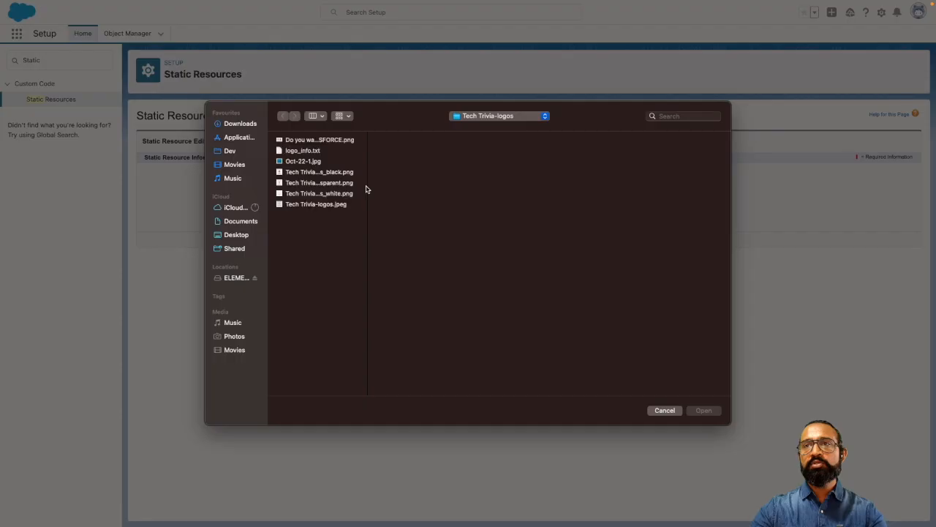
click(241, 124)
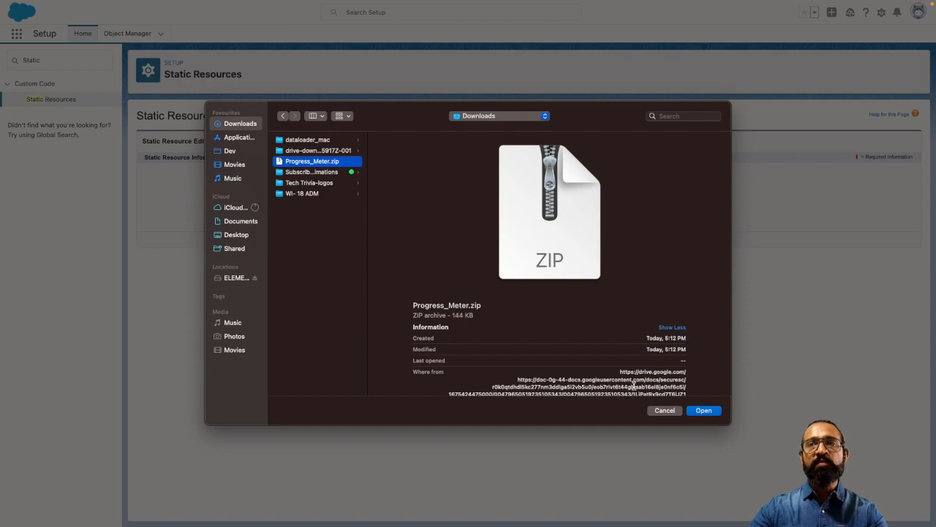
click(704, 410)
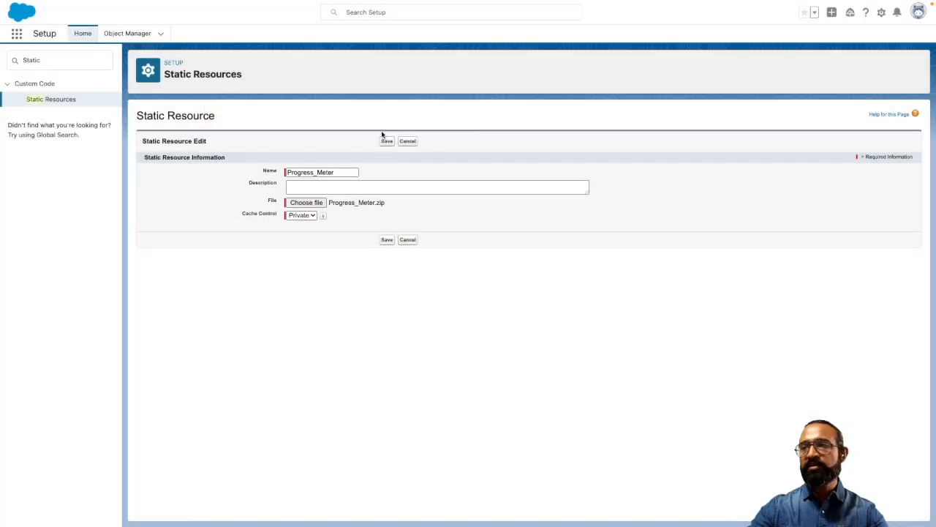
click(386, 144)
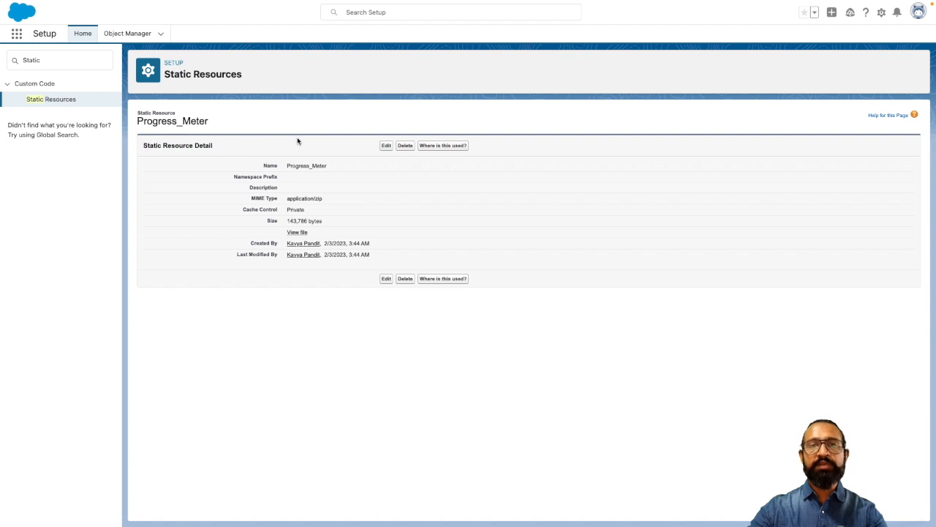
Step: Find the Opportunity object in Object Manager by searching "opp" and open its Fields & Relationships
click(123, 34)
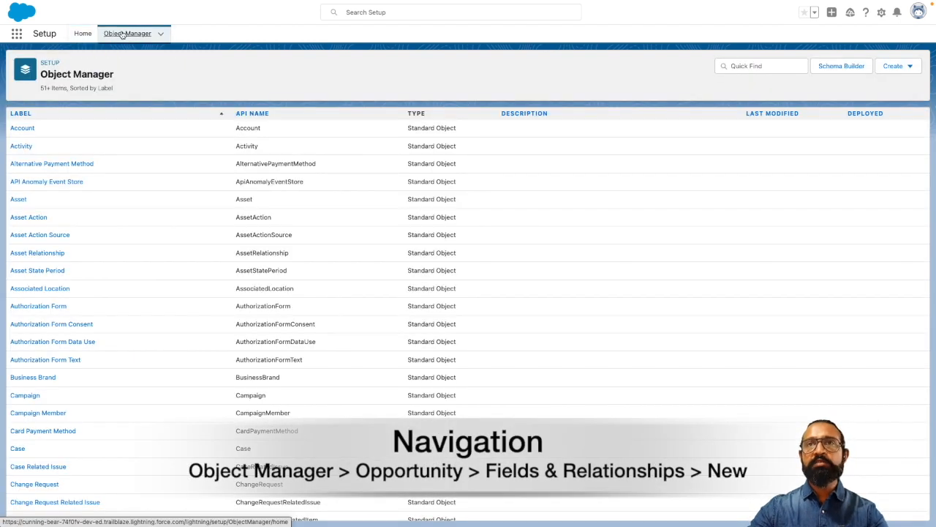
click(766, 67)
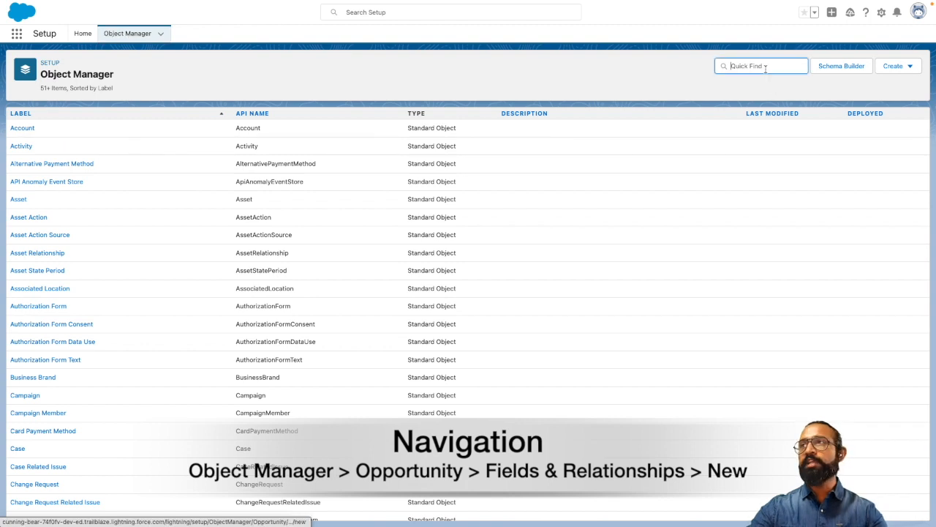
text(opp)
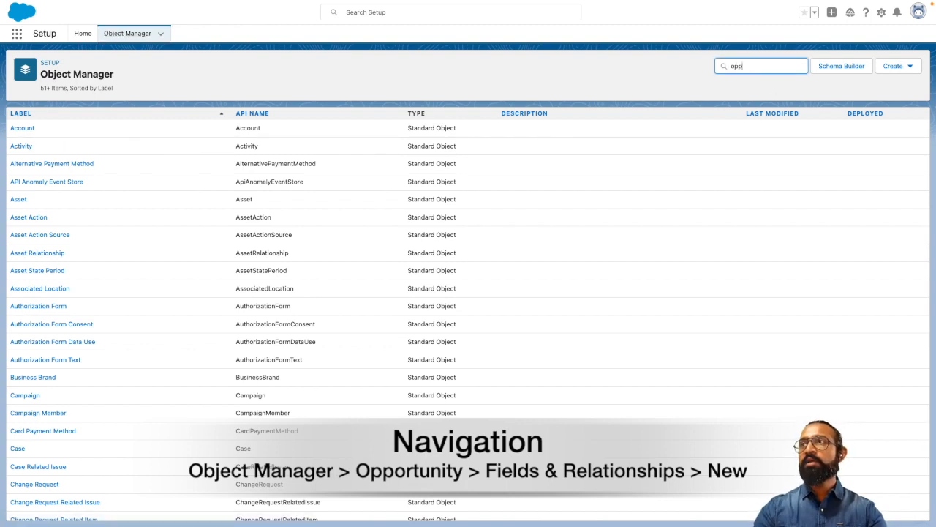
click(35, 131)
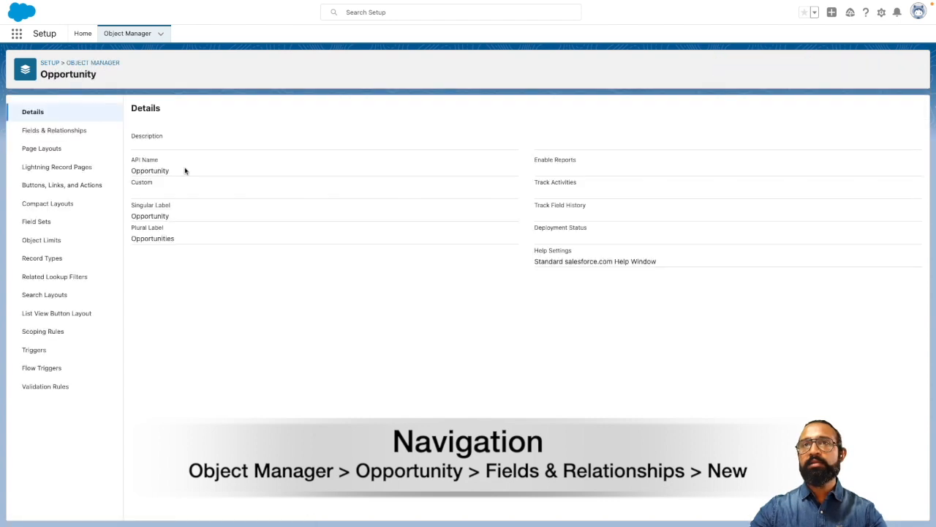
click(63, 134)
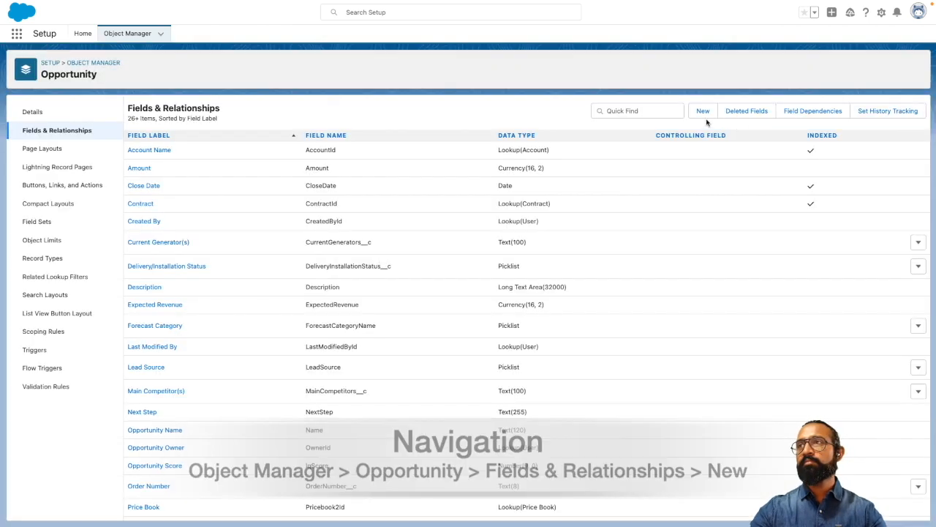
Step: Start a new custom field on Opportunity with Formula as its data type and proceed to the output type
click(702, 112)
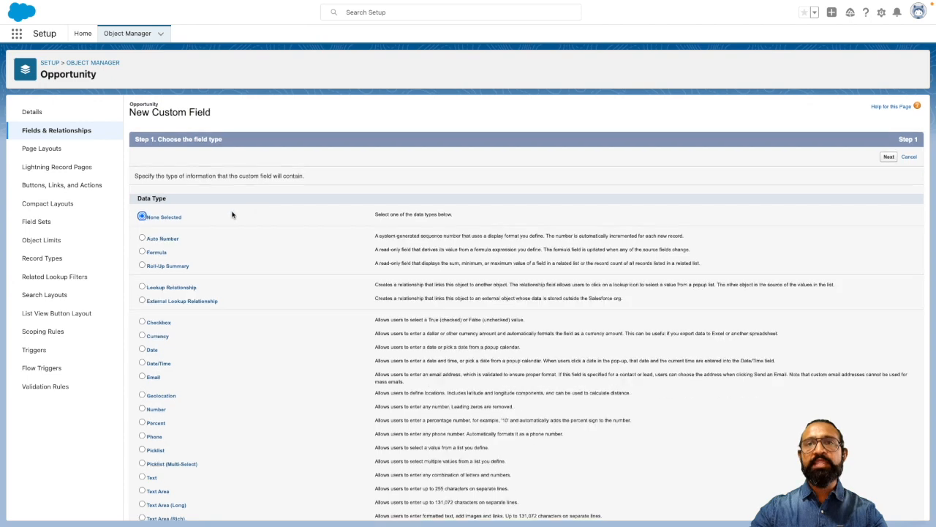
scroll(232, 211, down, 1)
click(142, 227)
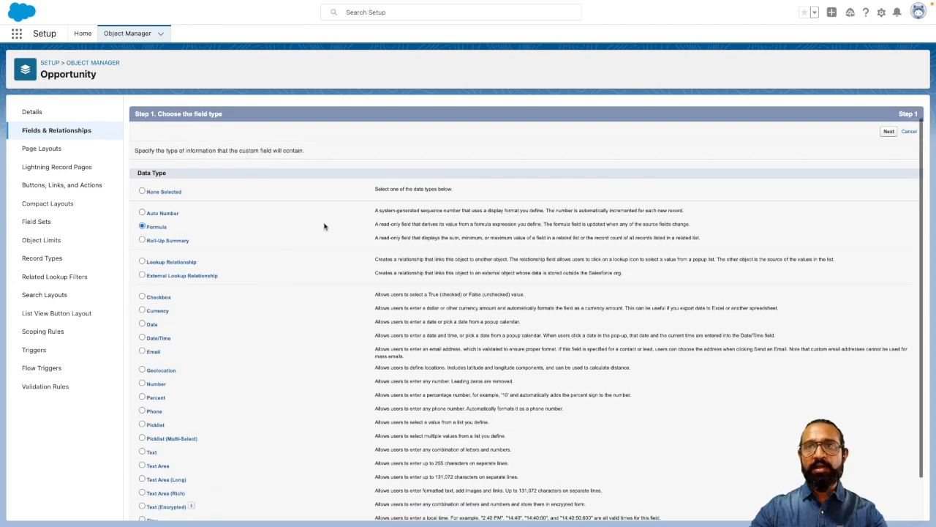
scroll(326, 226, up, 1)
click(884, 159)
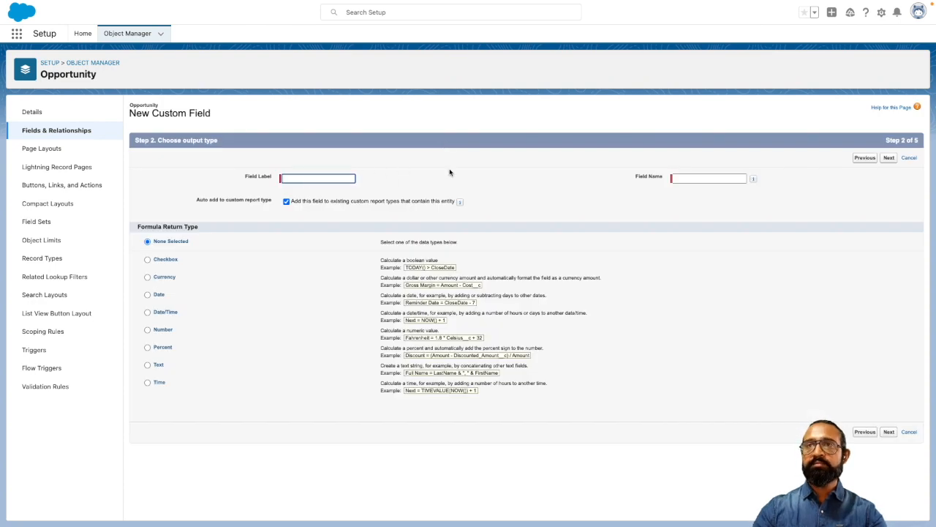
Step: Label the field Progress Meter with field name Progress_Meter, and set its formula return type to Text
text(Pr)
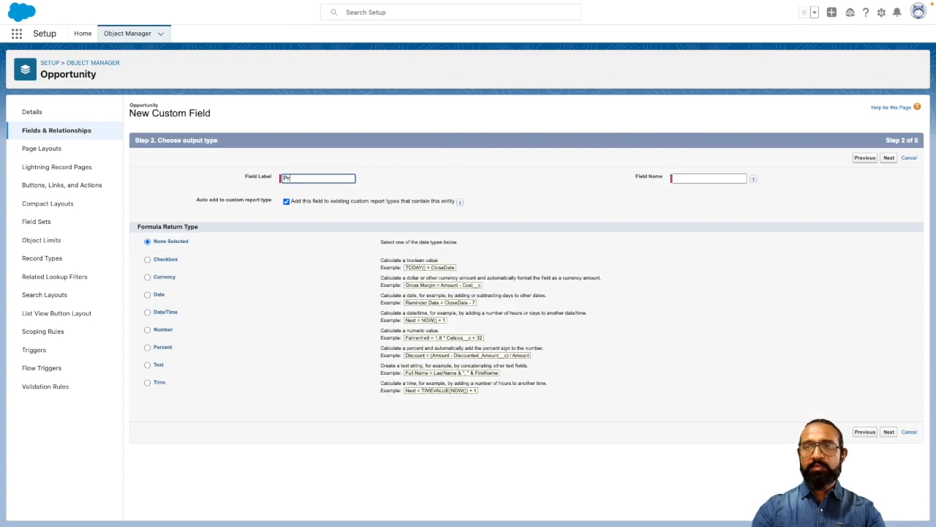
text(og)
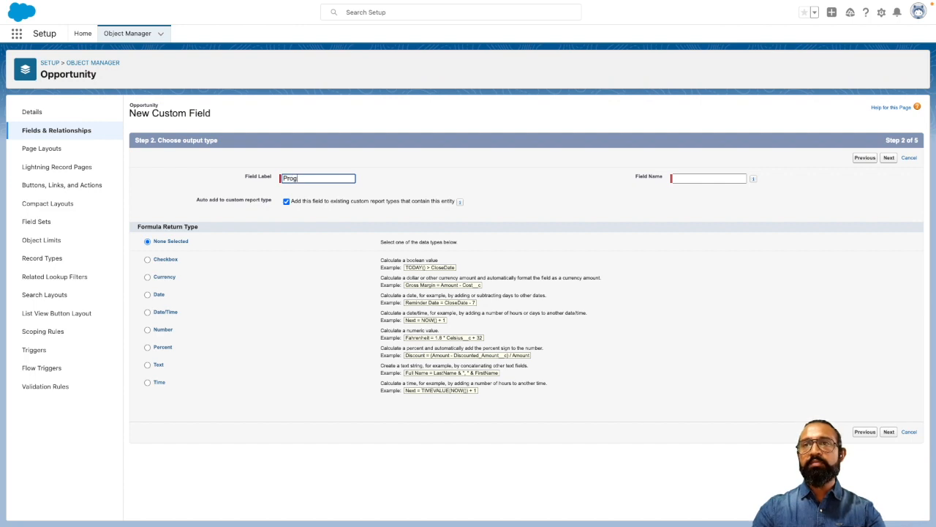
text(ress Meter)
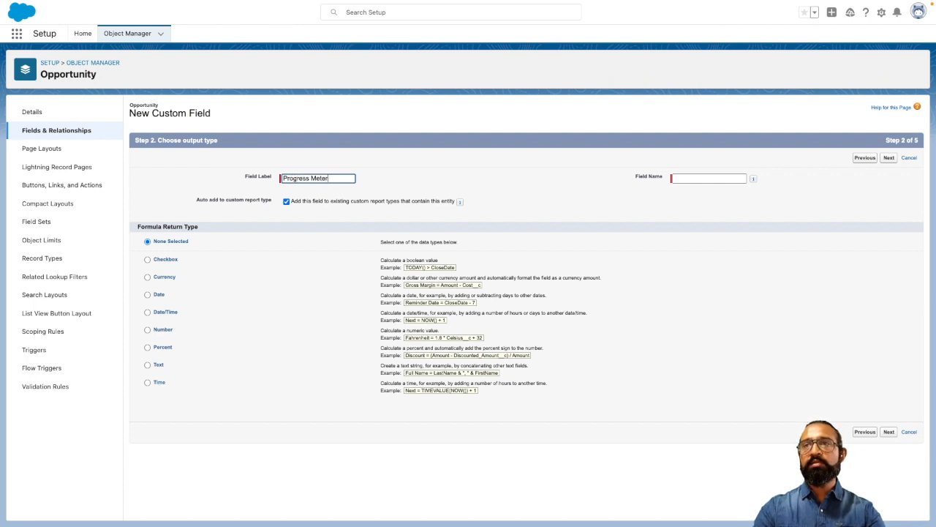
key(Tab)
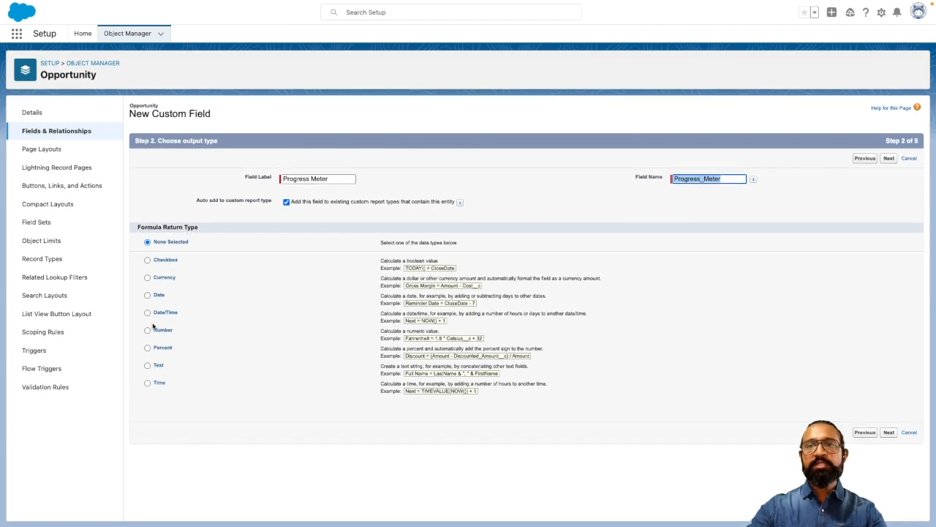
click(147, 365)
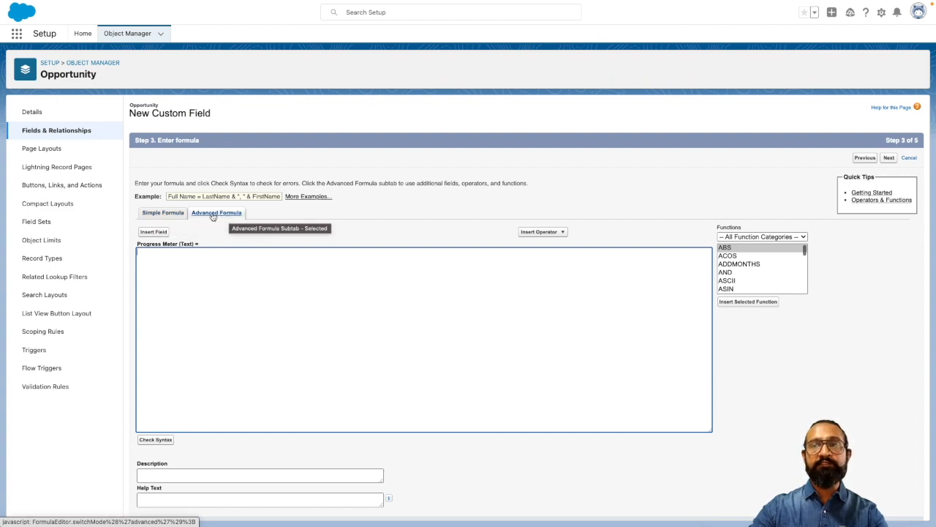
Step: Insert the IMAGE function into the Progress Meter field's advanced formula
click(740, 273)
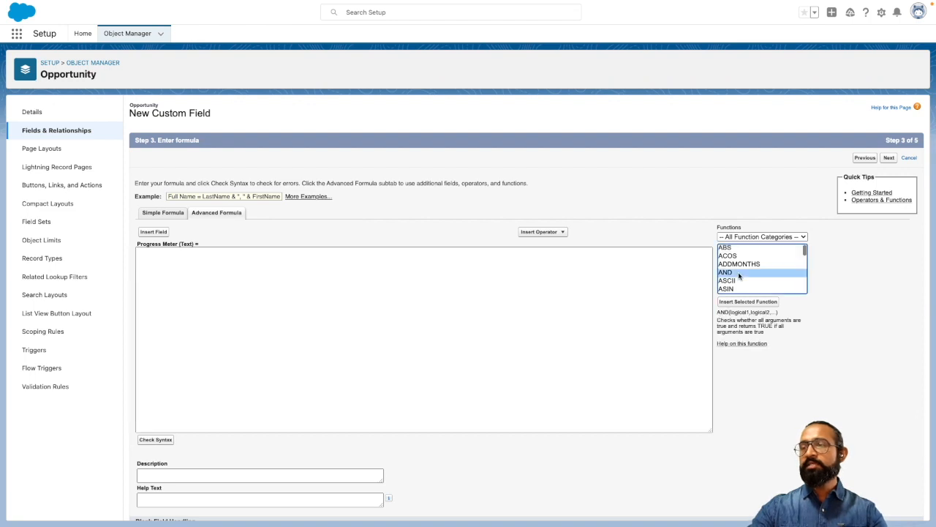
key(i)
key(m)
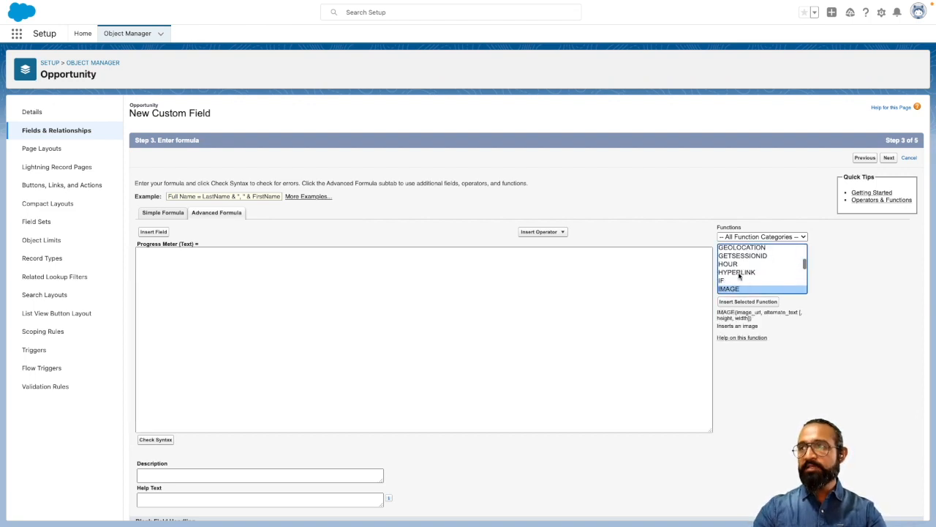
click(746, 301)
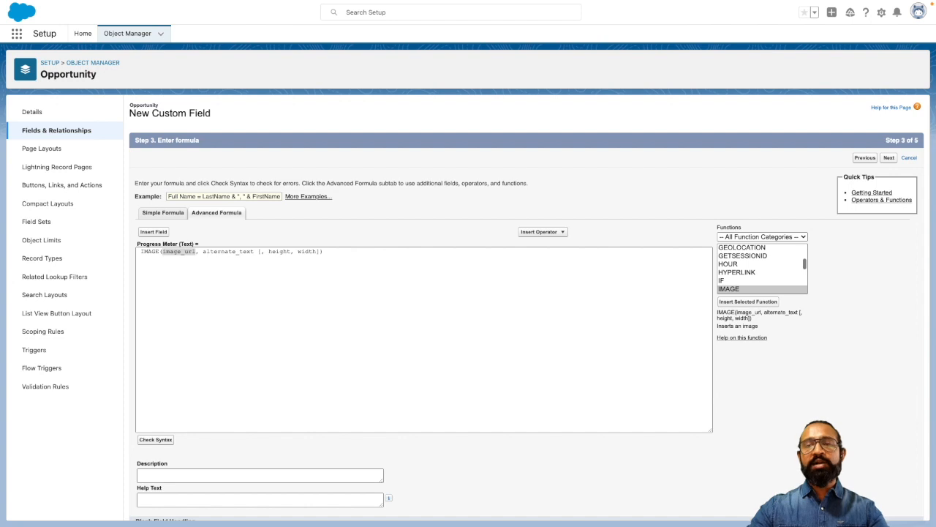
Step: Replace the image_url placeholder in the IMAGE formula with the quoted path "/resource/Progress_Meter/"
scroll(242, 364, down, 1)
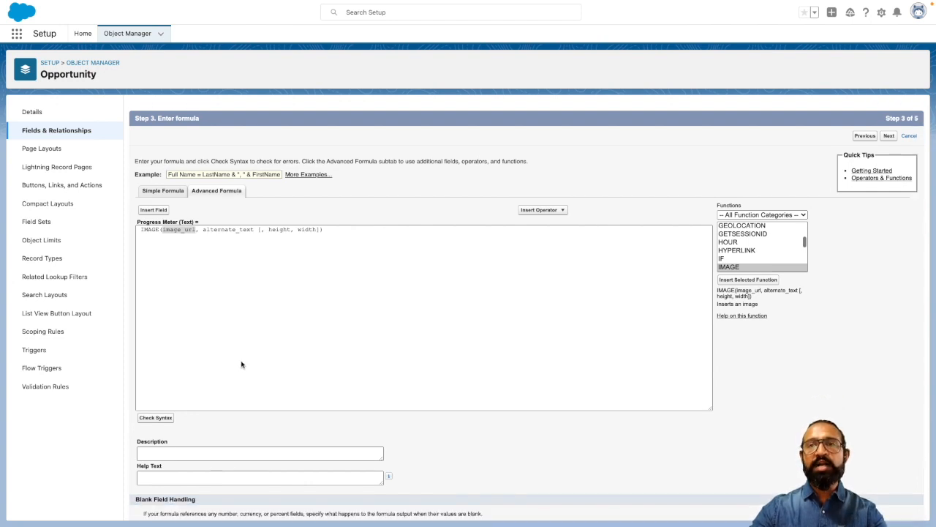
double_click(183, 229)
text(/resource/Progress_Meter/)
key(ctrl+z)
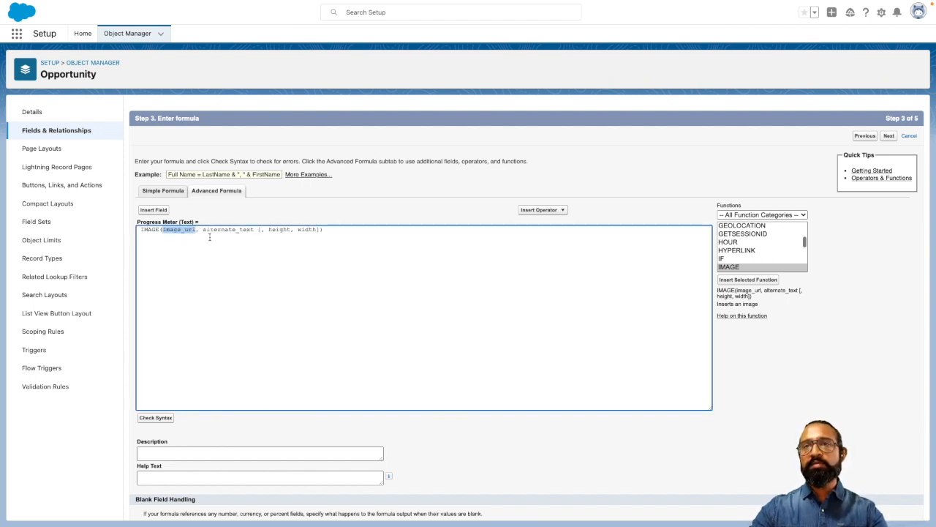
text("")
key(Left)
text(/resource/Progress_Meter/)
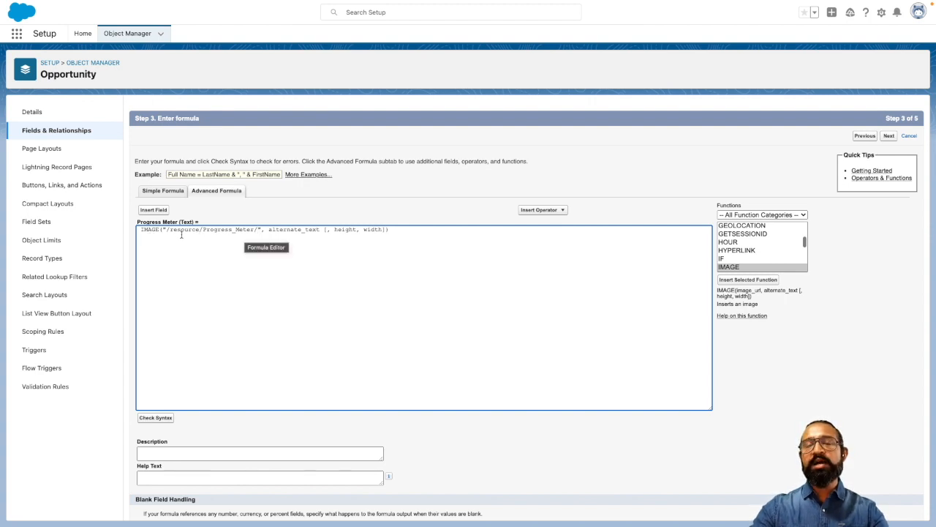
Step: Append & TEXT(Probability * 100) & ".jpg" to the image path and replace alternate_text with TEXT(Probability * 100) & "%"
double_click(297, 230)
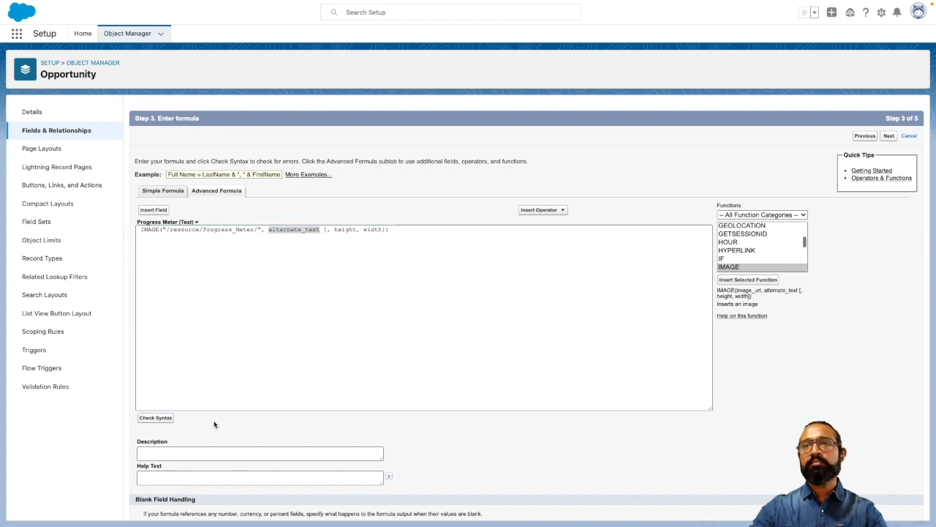
click(262, 229)
text("&  TEXT(Probability * 100) &".jpg)
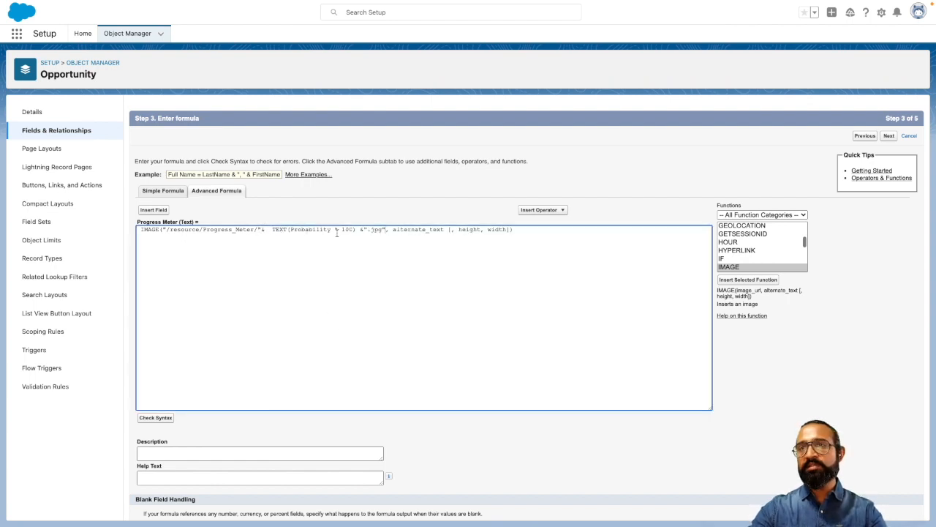
triple_click(405, 230)
double_click(405, 230)
text(TEXT(Probability * 100) & "%")
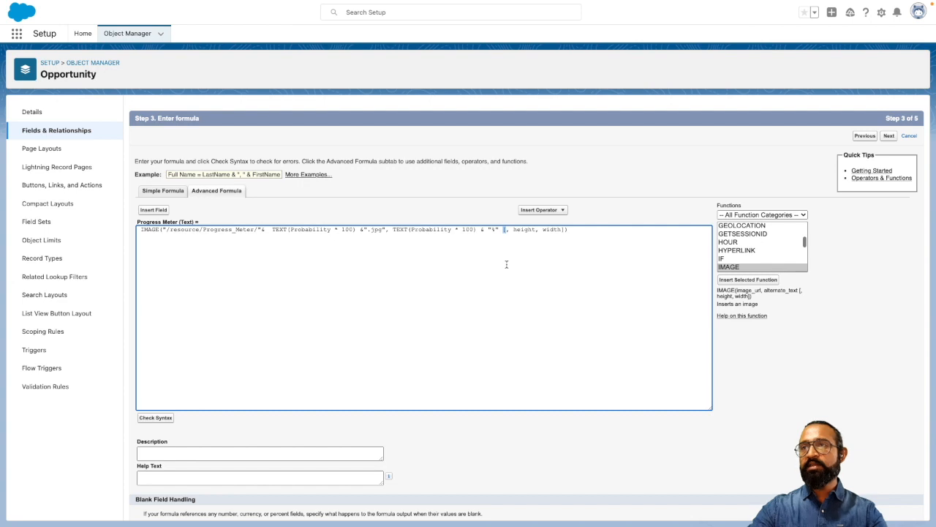
Step: Remove the optional-argument brackets, set the IMAGE height and width to 50 each, and check the formula's syntax
key(BackSpace)
double_click(516, 229)
text(50)
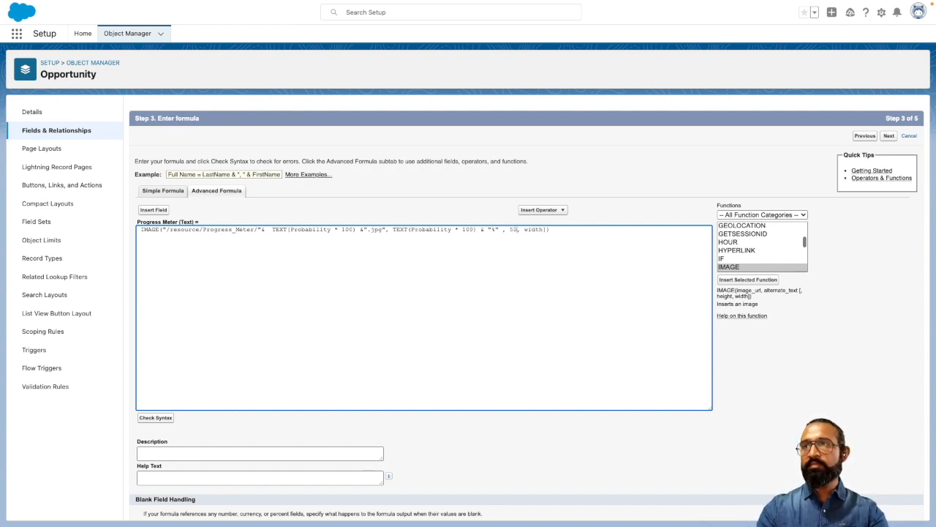
double_click(534, 229)
text(50)
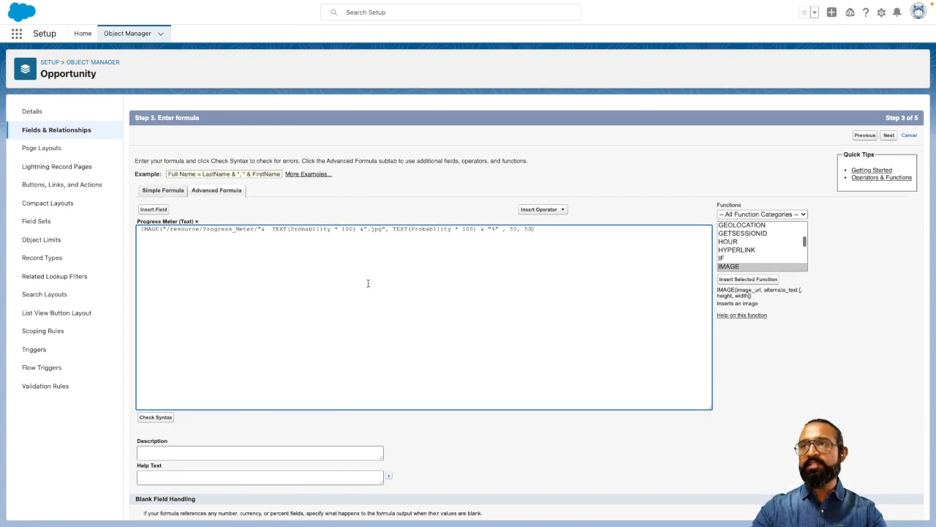
click(149, 419)
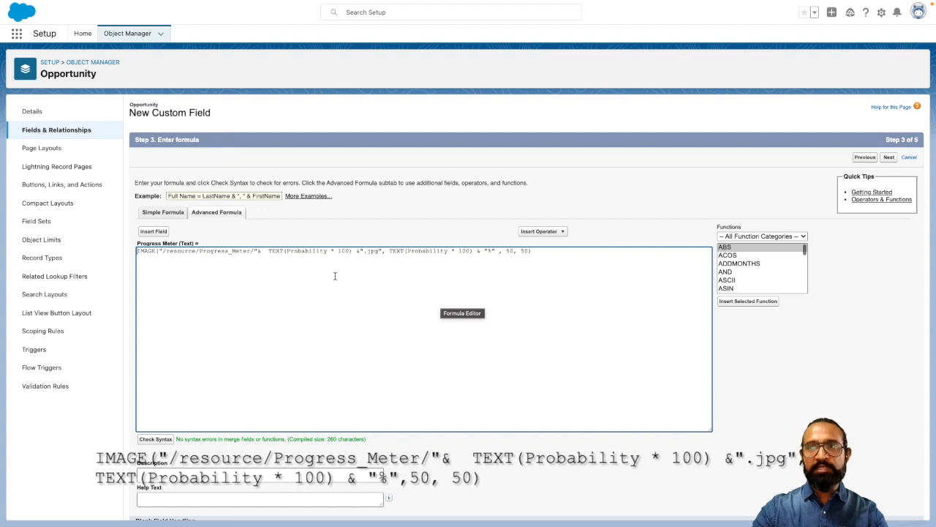
scroll(293, 334, down, 2)
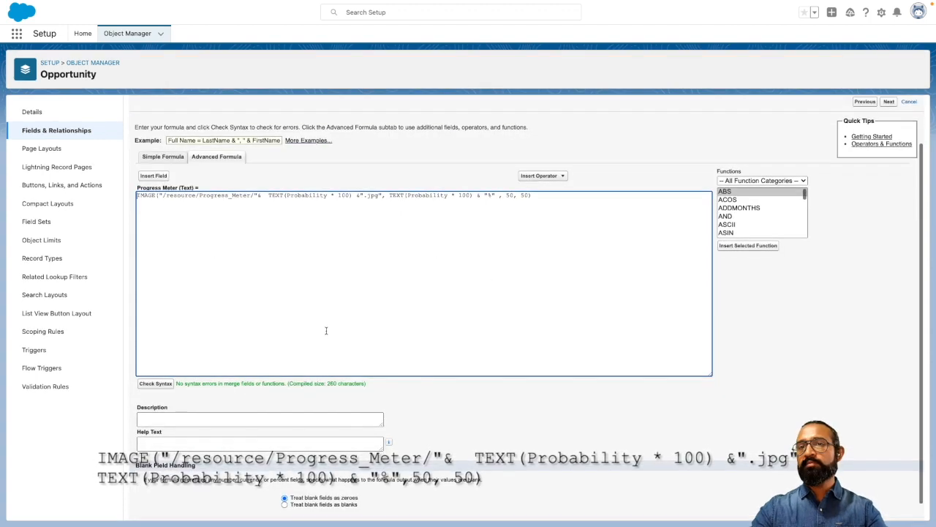
scroll(517, 321, up, 2)
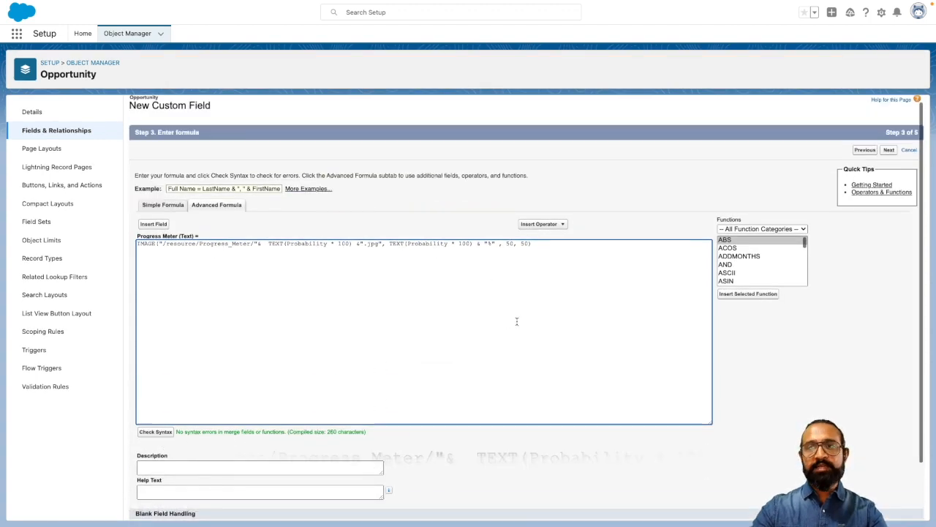
Step: Make the Progress Meter field visible to all profiles and save it with all Opportunity page layouts included
click(889, 159)
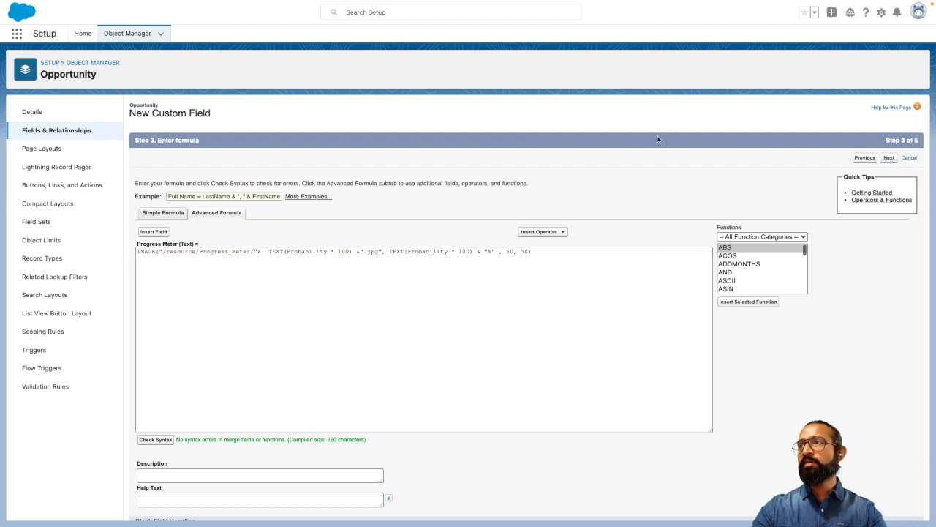
click(668, 239)
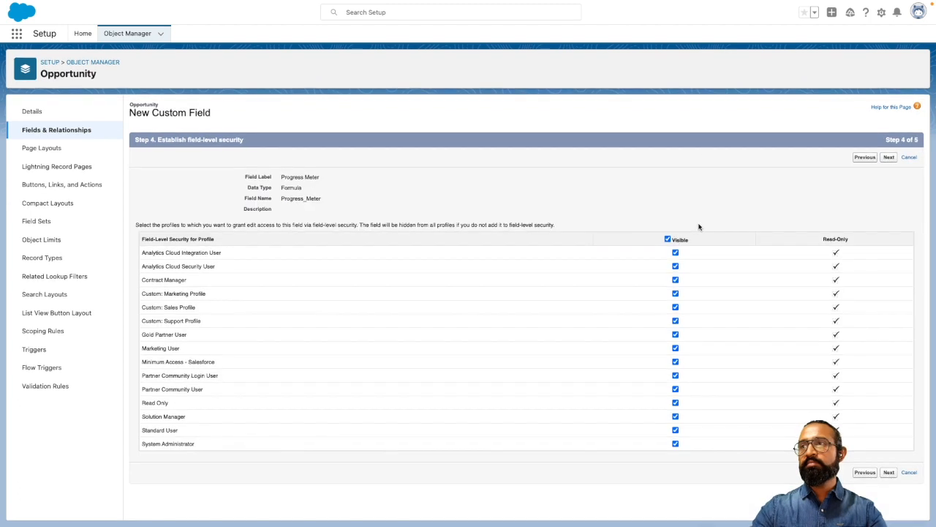
click(889, 158)
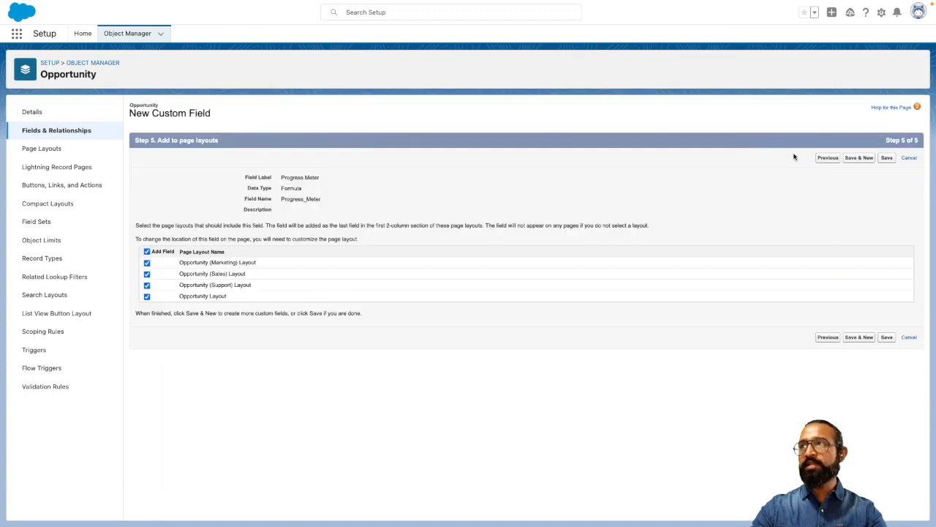
click(887, 158)
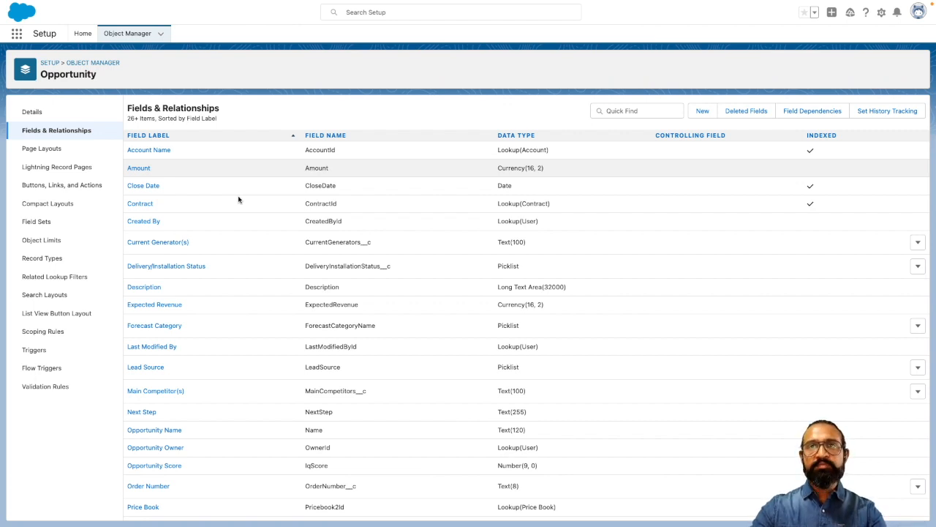
Step: Find the Sales app in the App Launcher and switch to it
click(16, 33)
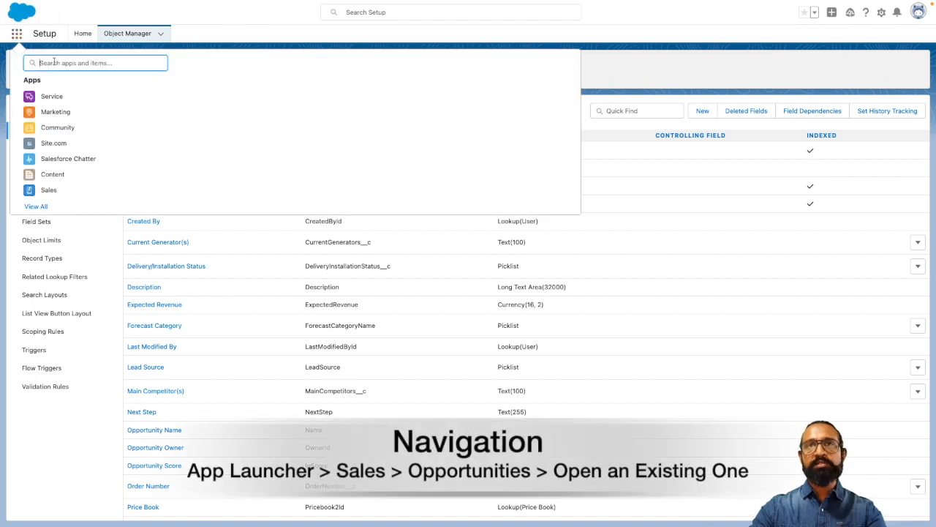
text(Sales)
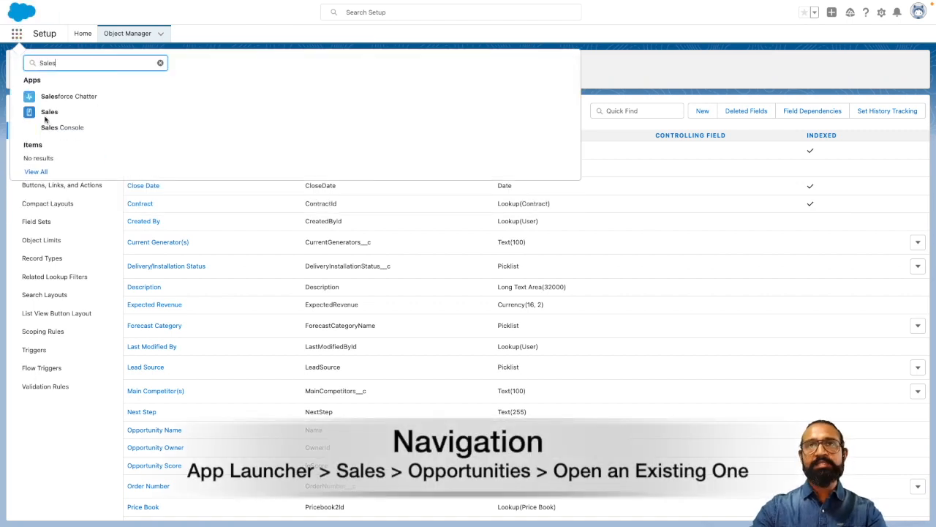
click(45, 113)
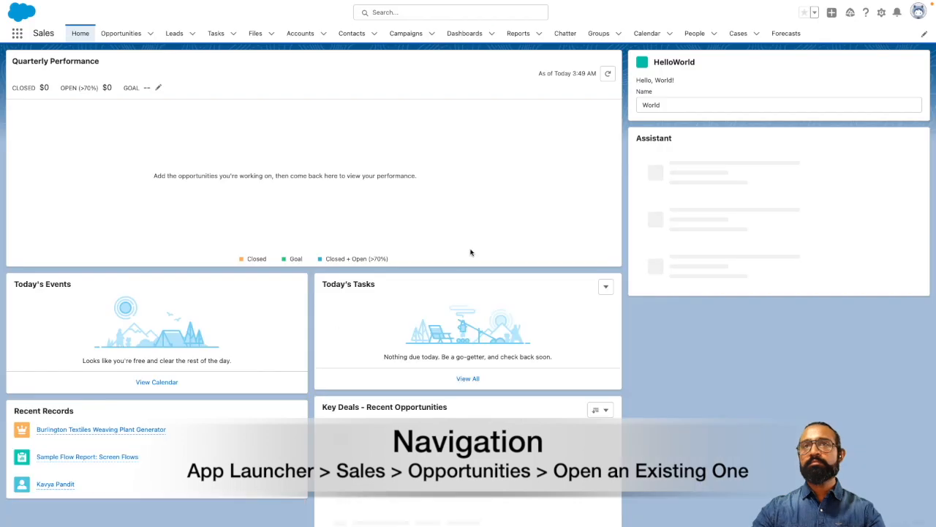
Step: Show the All Opportunities list and open the details of the Edge Installation opportunity
click(126, 33)
click(112, 70)
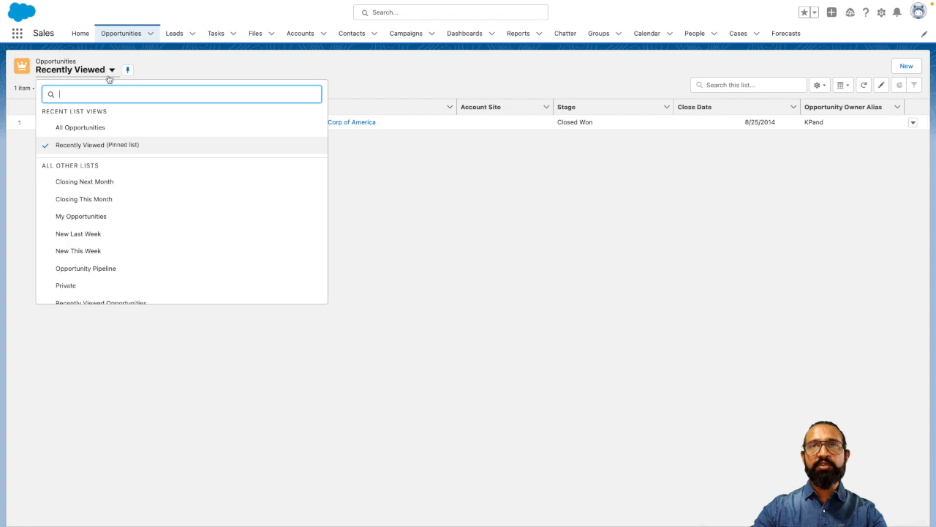
click(72, 129)
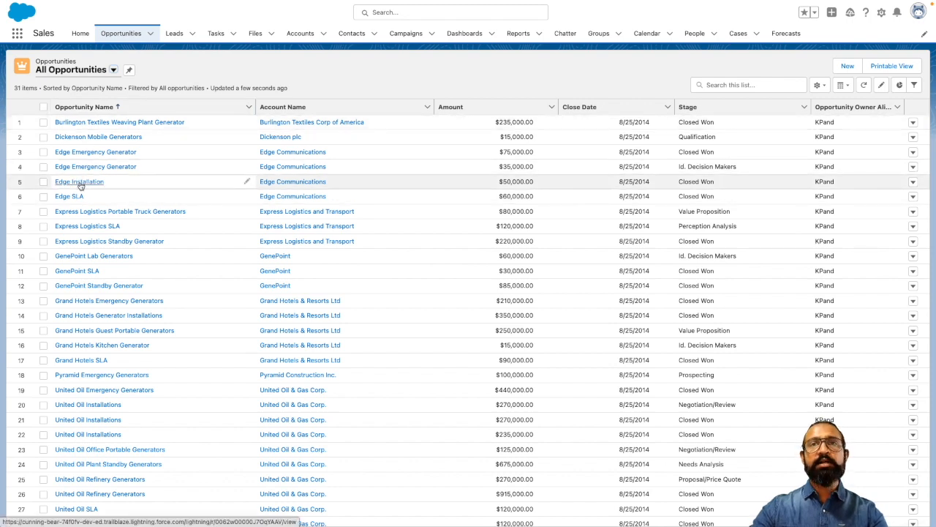
click(80, 182)
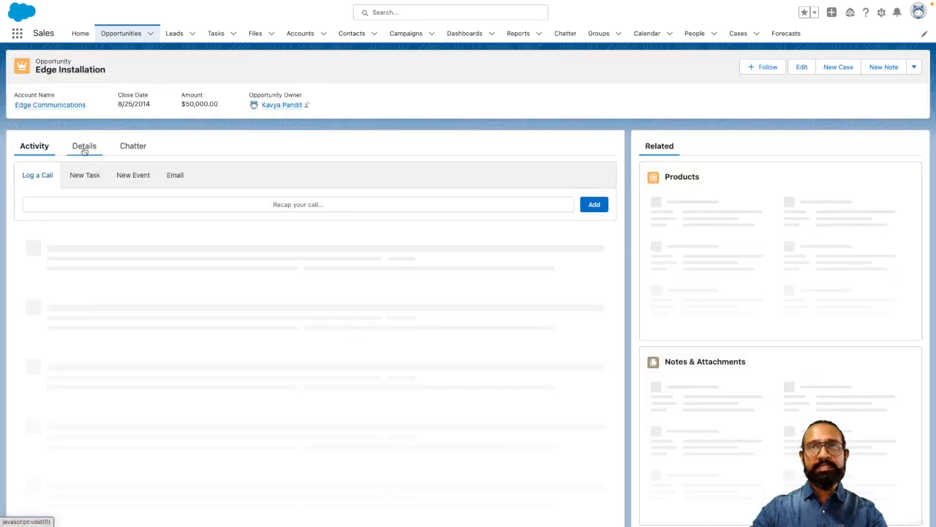
click(84, 147)
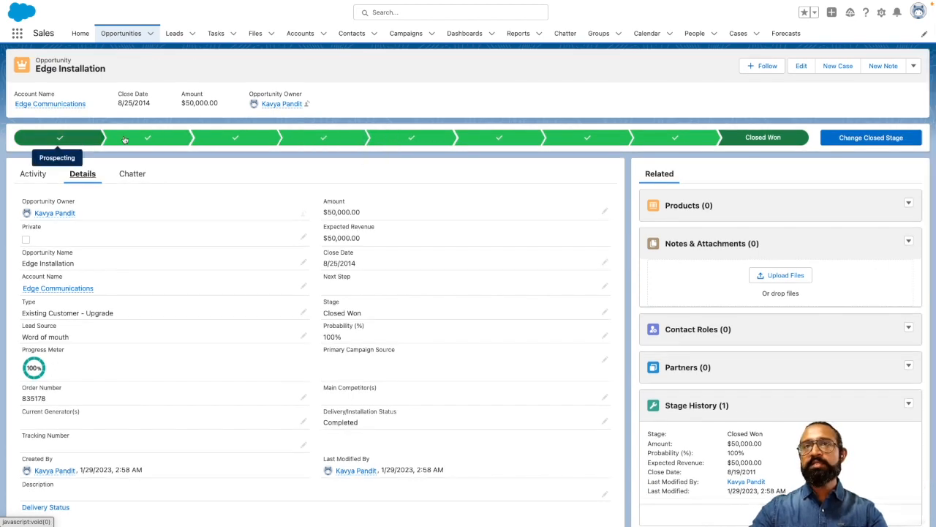
Step: Mark Prospecting as the current stage of Edge Installation and compare its probability with the Progress Meter image
click(74, 137)
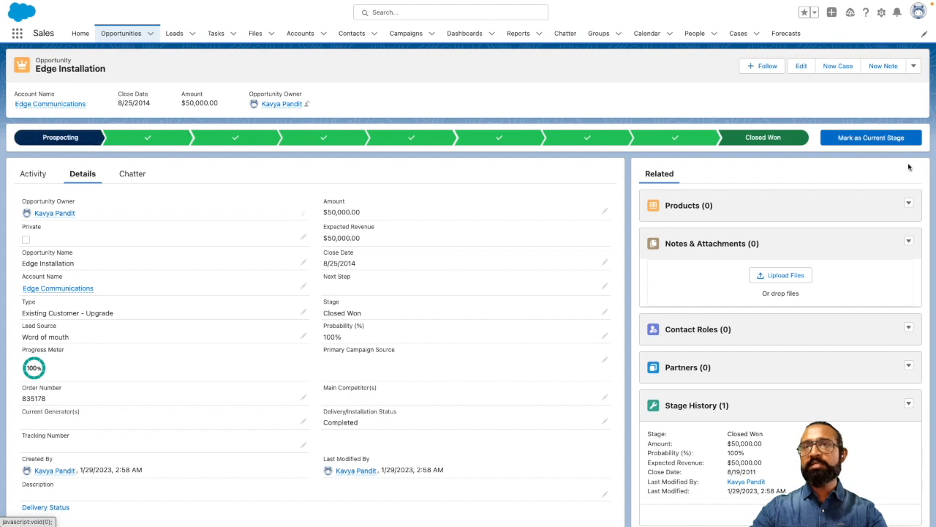
click(866, 141)
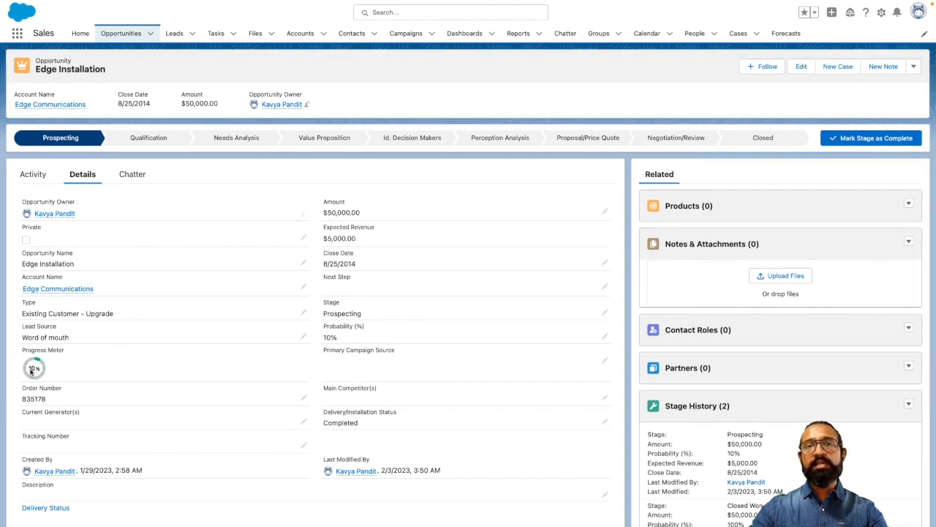
drag(323, 327, 341, 337)
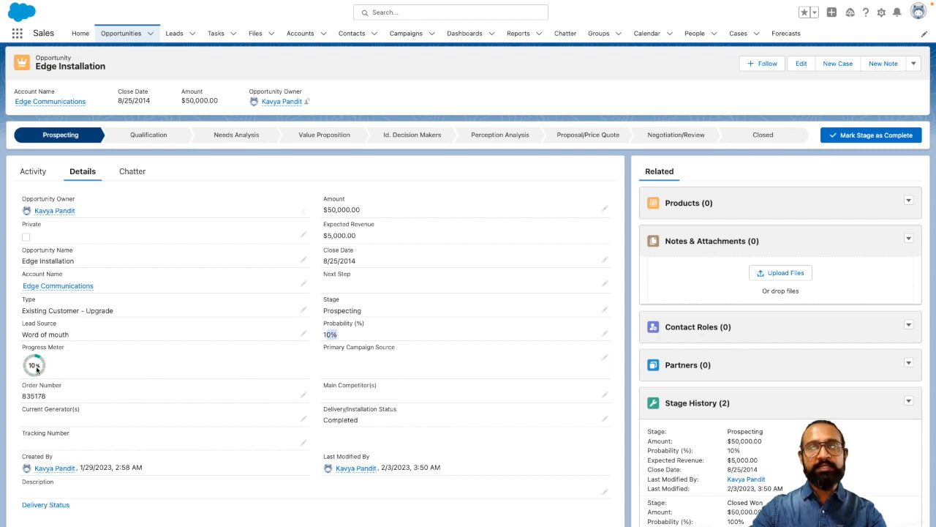
Step: Advance the Edge Installation opportunity to Qualification and on to Needs Analysis to test the Progress Meter
click(151, 138)
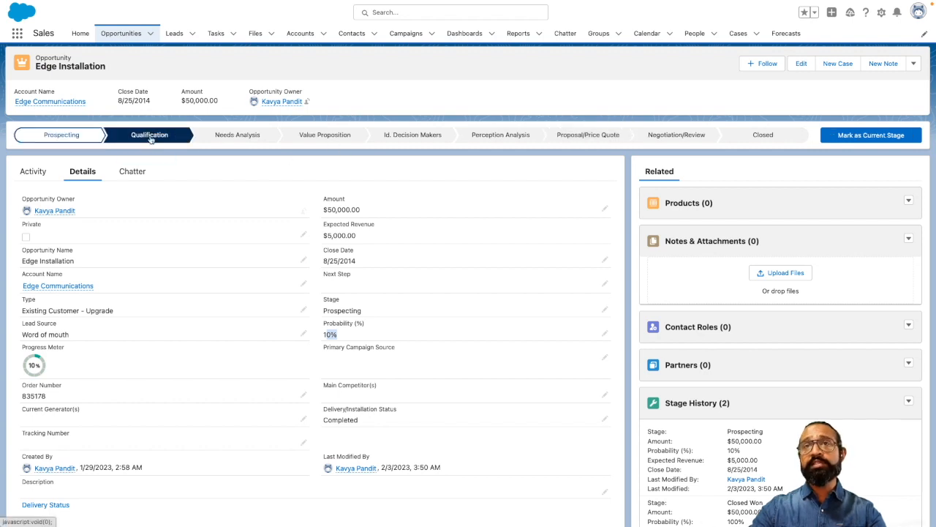
click(842, 138)
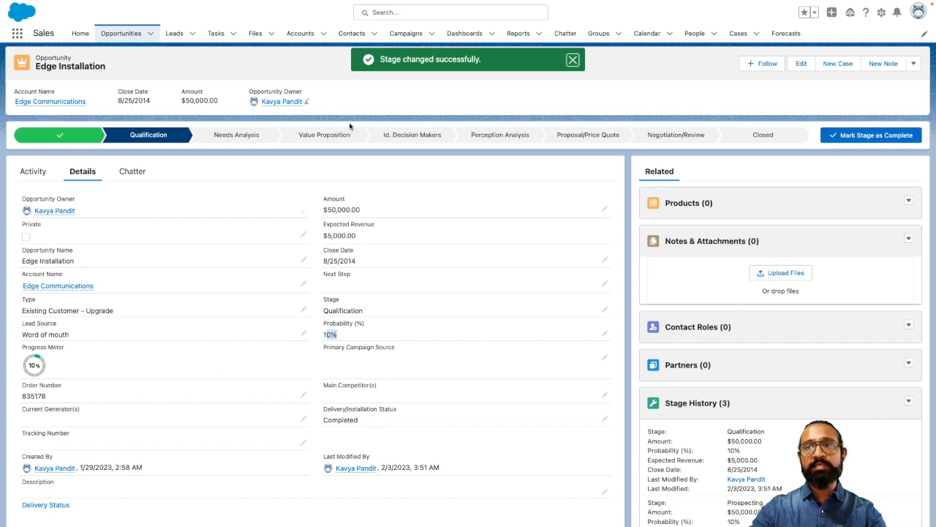
click(257, 141)
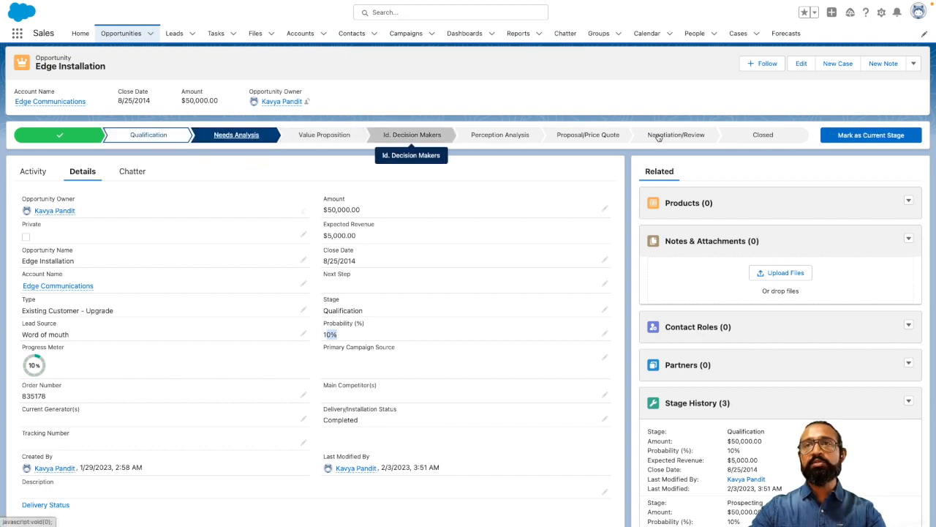
click(846, 138)
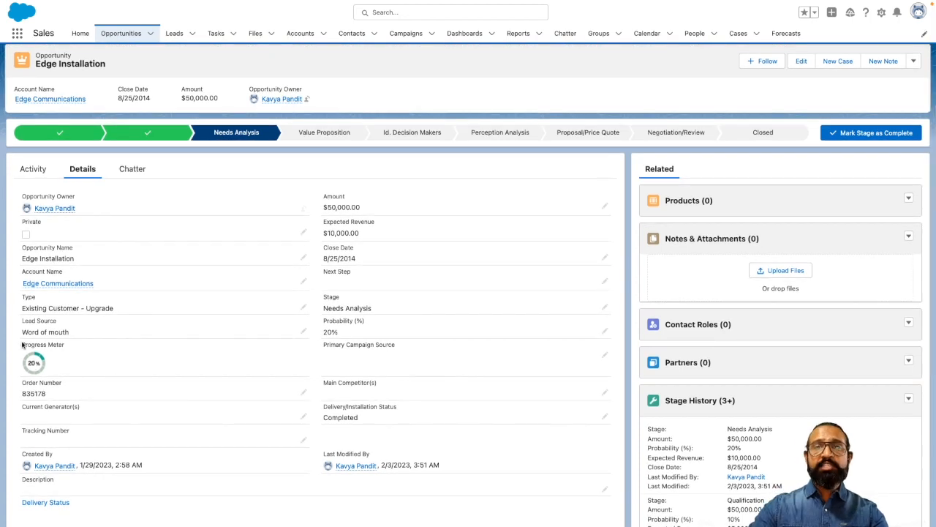
scroll(310, 152, down, 1)
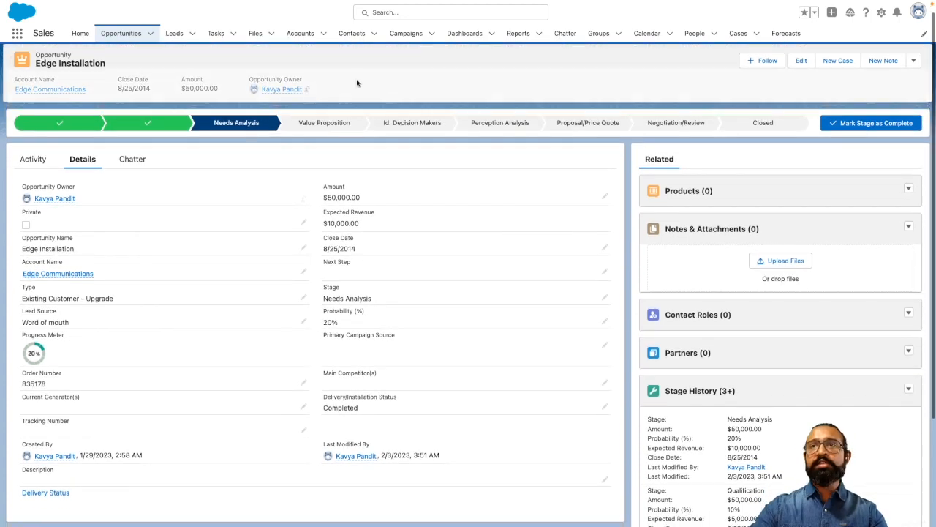
scroll(357, 83, up, 1)
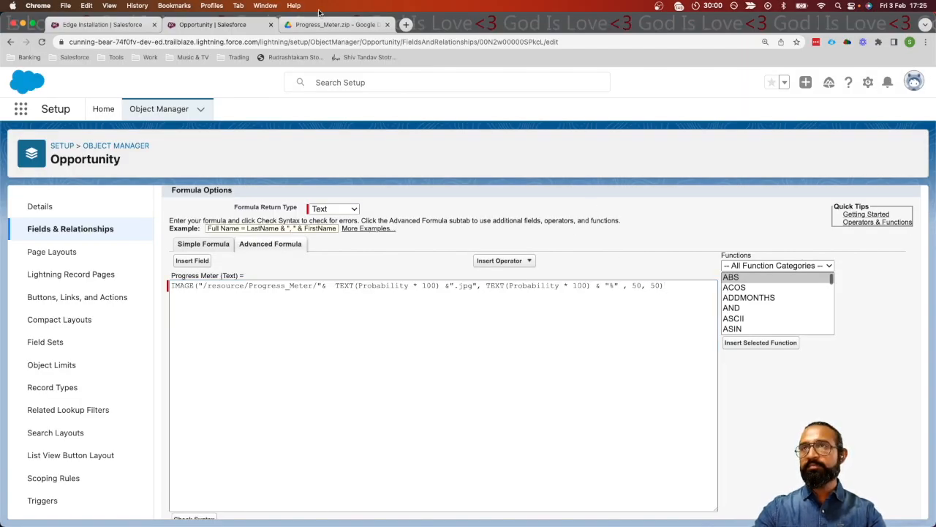
Step: Examine the Progress Meter formula part by part: the IMAGE function, the static resource path and the TEXT(Probability * 100) expression
click(208, 303)
drag(172, 286, 194, 286)
click(264, 304)
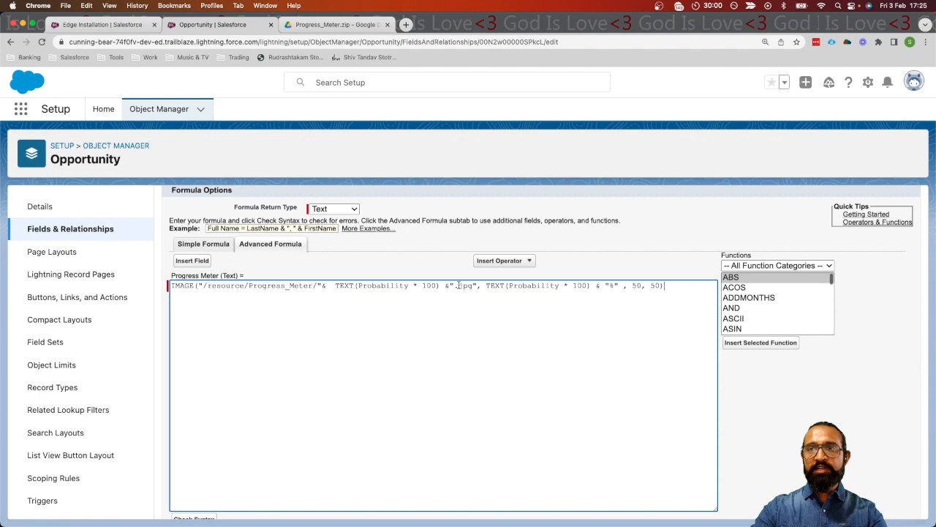
drag(477, 285, 196, 287)
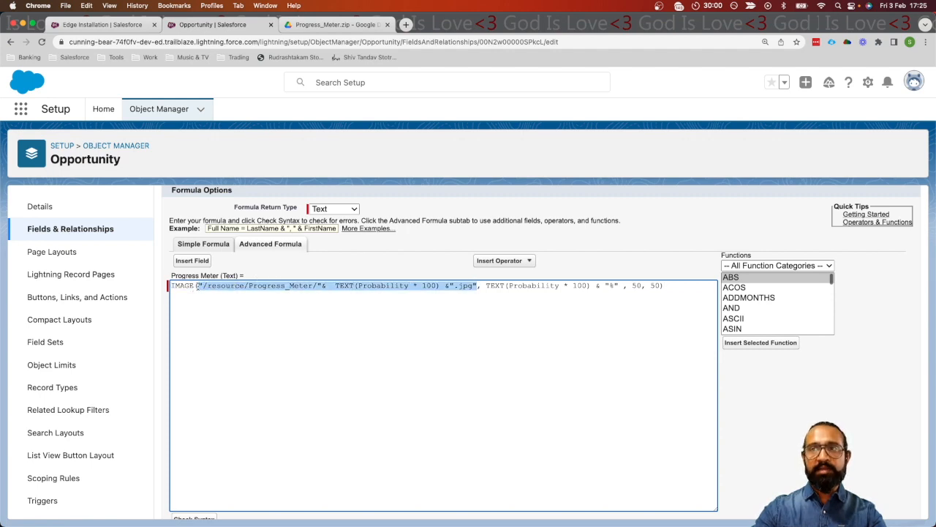
click(198, 286)
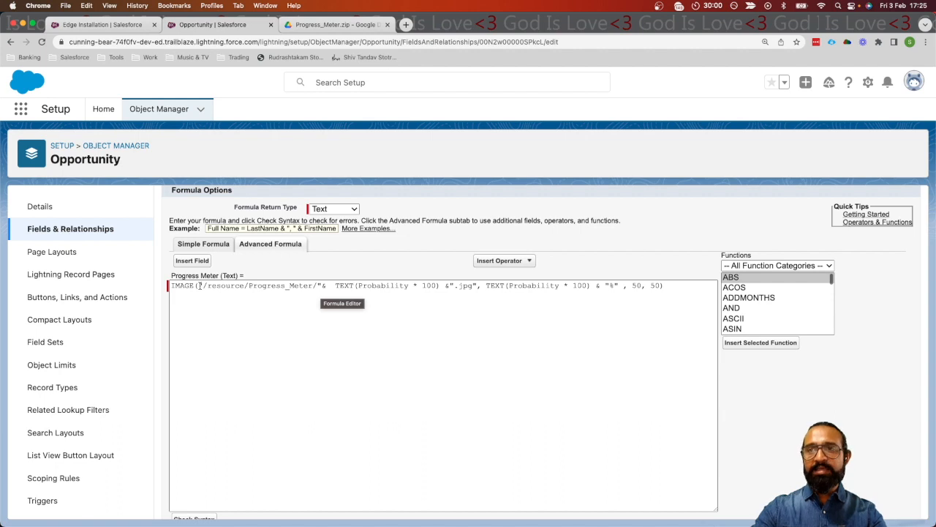
drag(198, 285, 332, 287)
click(296, 316)
drag(198, 285, 323, 286)
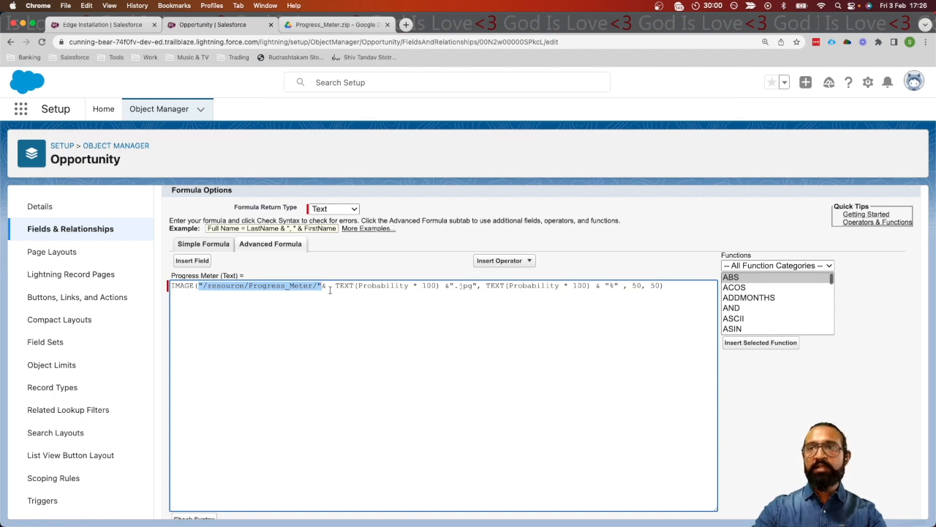
click(352, 296)
drag(332, 286, 438, 285)
click(436, 286)
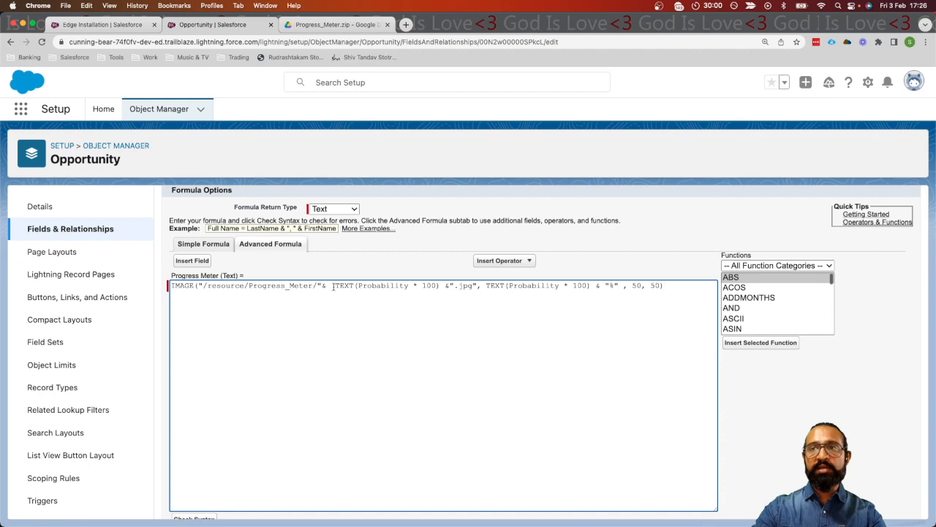
Step: Review the image file names inside Progress_Meter.zip in Google Drive and return to the Progress Meter formula in Salesforce
click(319, 26)
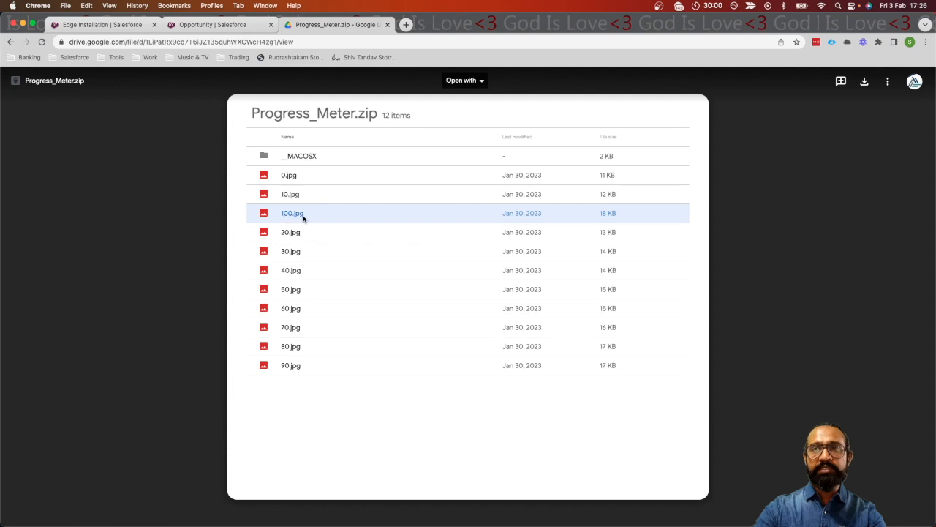
click(185, 25)
click(349, 297)
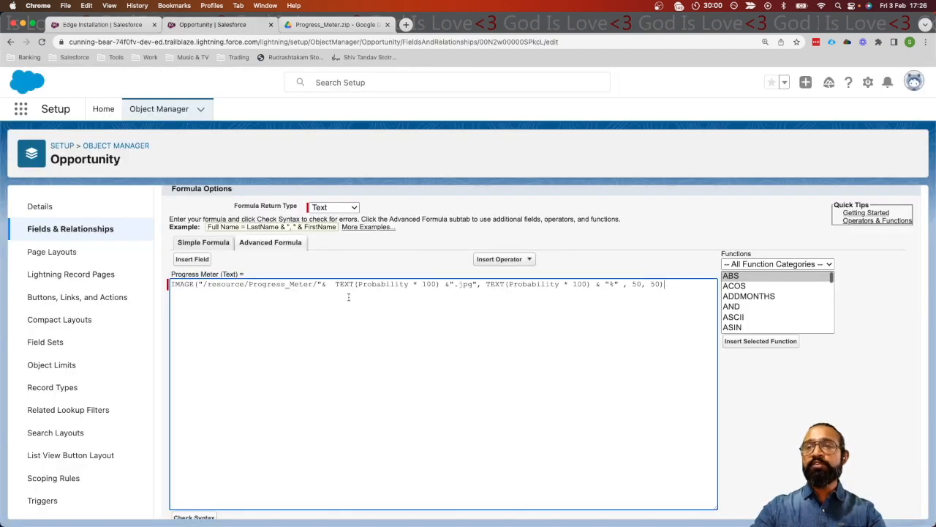
Step: Examine the image address argument of the Progress Meter formula, from the Probability reference and Progress_Meter resource name to the ".jpg" suffix
double_click(386, 285)
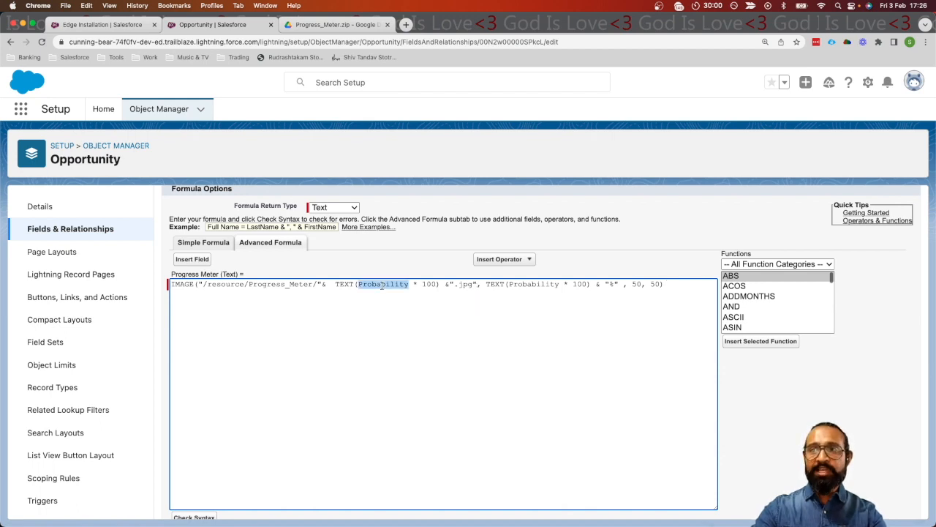
drag(477, 284, 198, 284)
click(267, 284)
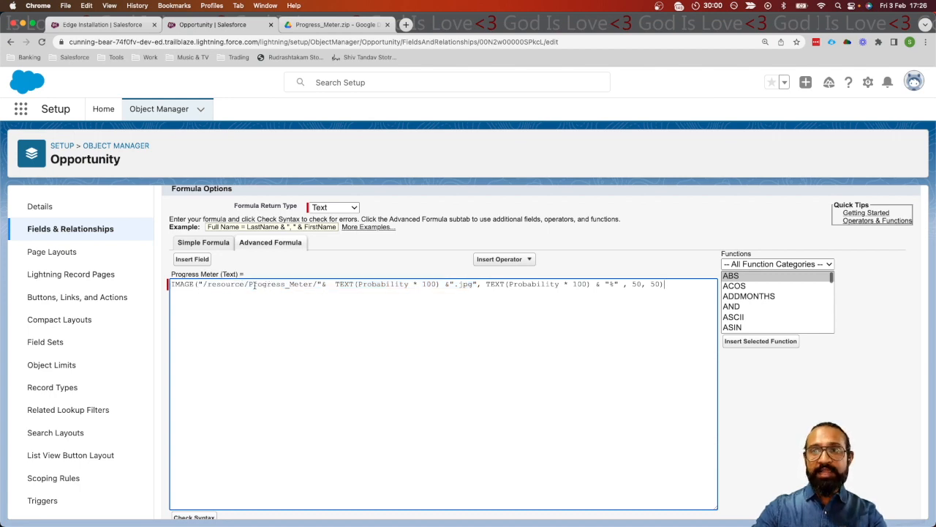
double_click(254, 284)
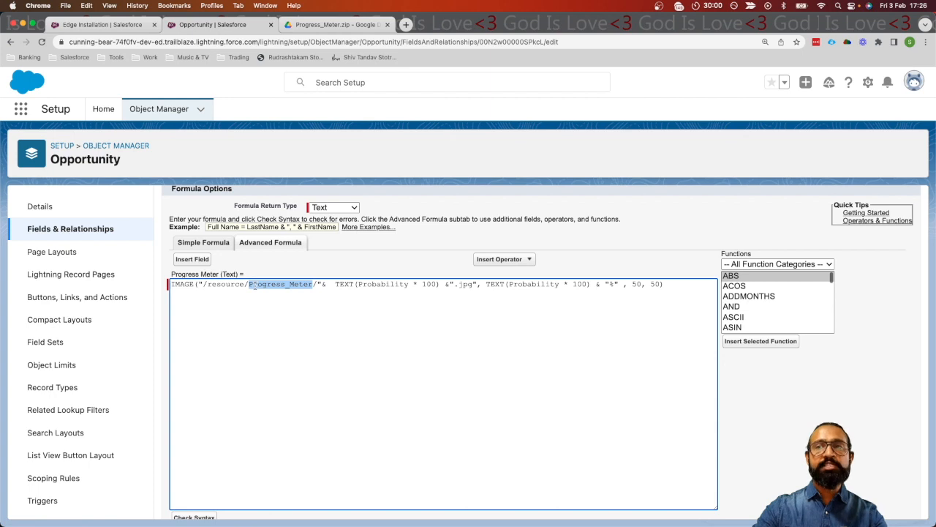
click(544, 307)
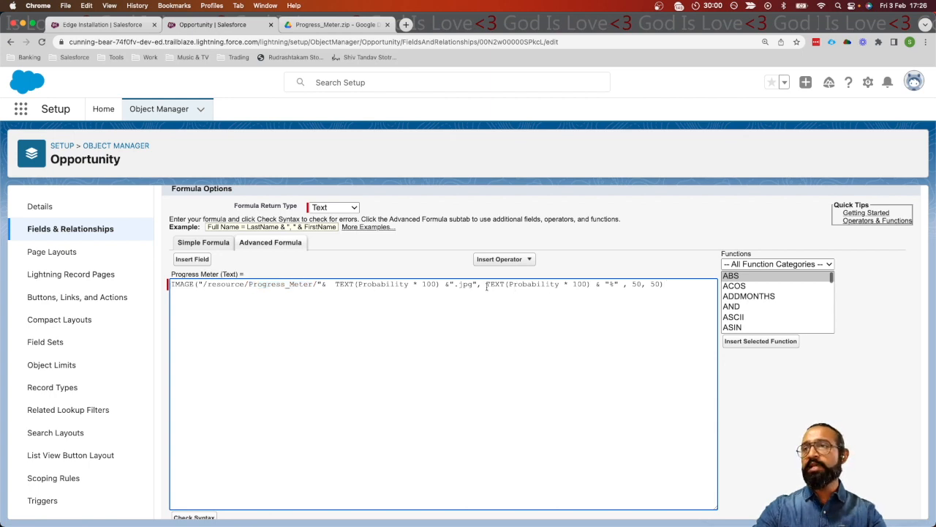
drag(483, 285, 618, 285)
drag(479, 284, 199, 287)
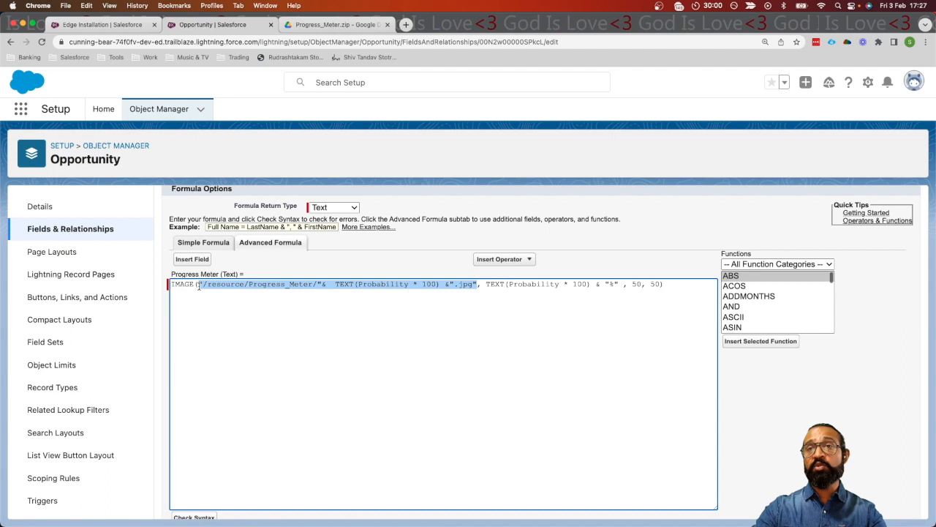
Step: Examine the Progress Meter formula's alternate text argument with its "%" suffix and the two image size arguments
drag(486, 284, 589, 285)
click(537, 285)
double_click(538, 286)
drag(604, 285, 618, 284)
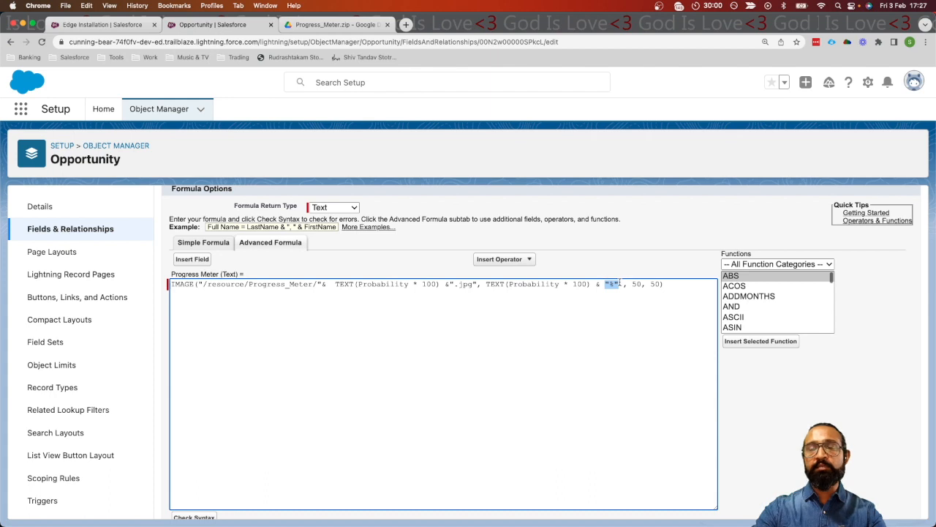
double_click(655, 284)
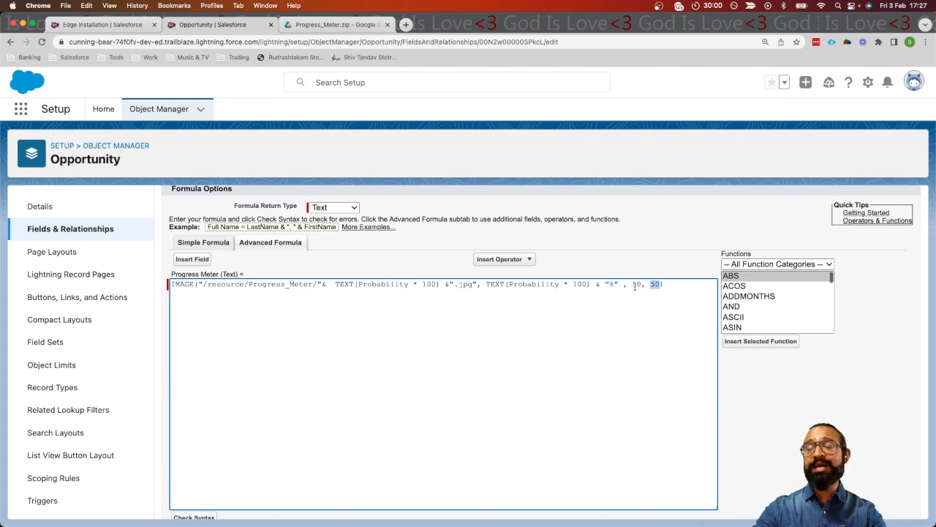
double_click(635, 285)
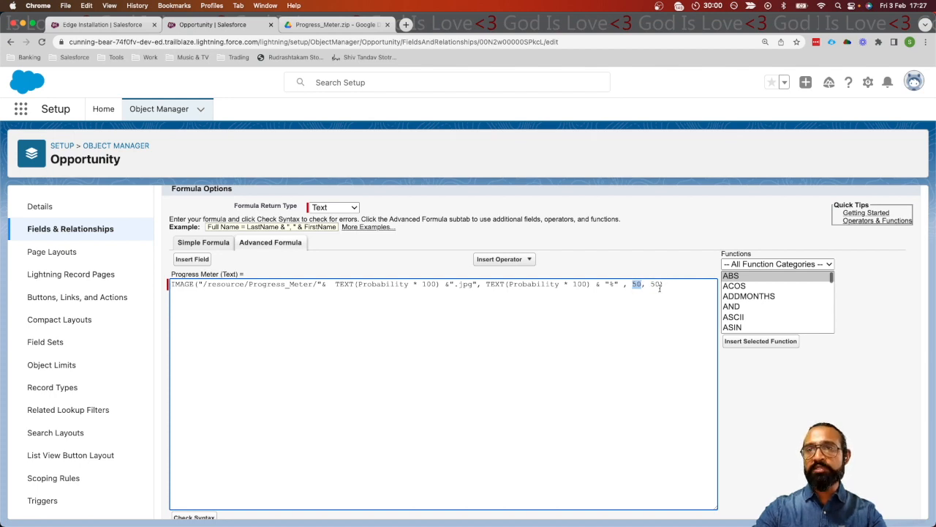
scroll(462, 319, down, 1)
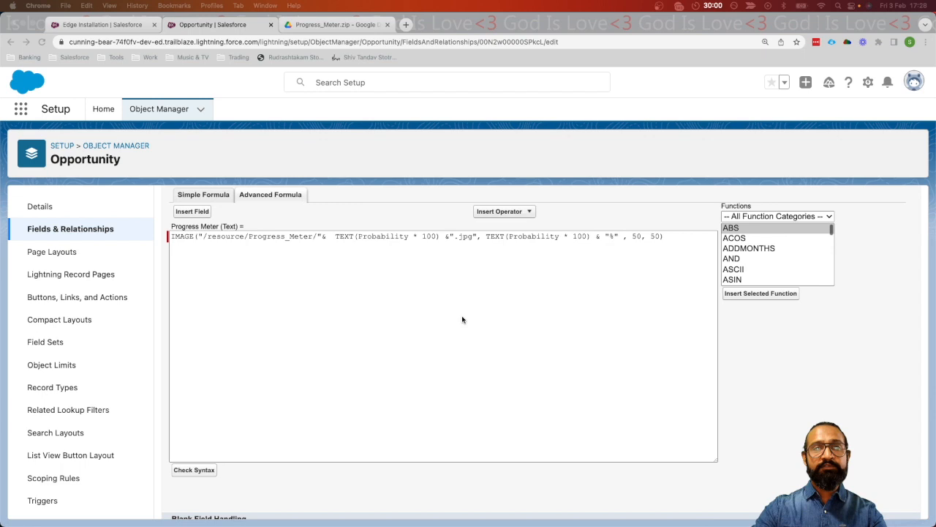
click(461, 319)
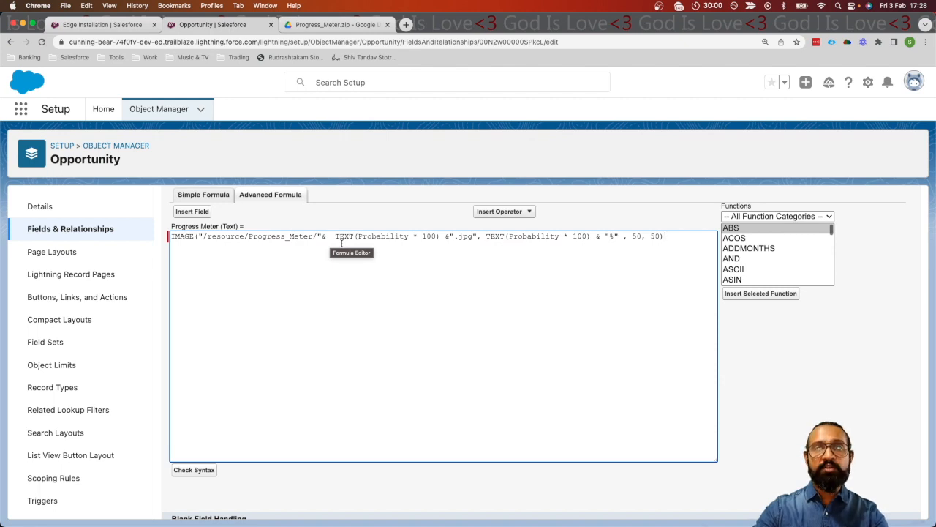
double_click(371, 237)
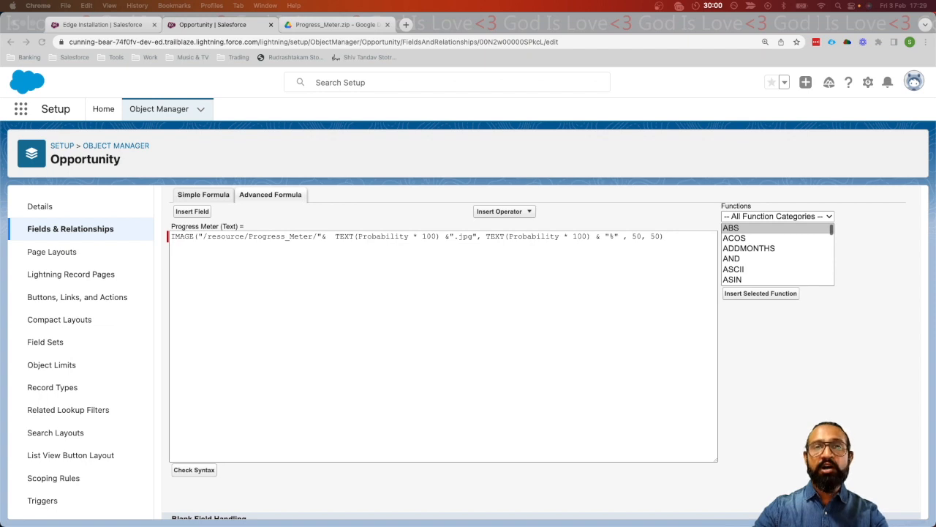
Step: Leave the Progress Meter formula and start a new Opportunity custom field with the Formula data type
click(196, 376)
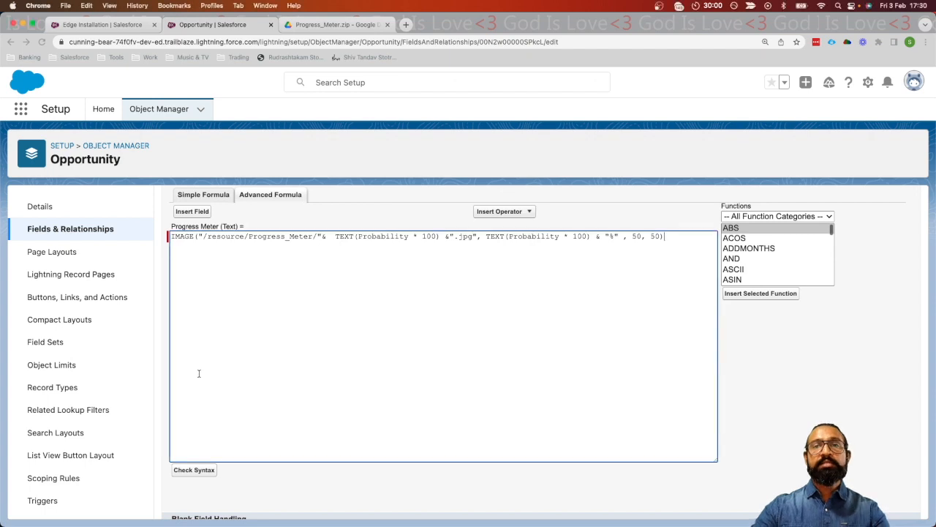
scroll(199, 374, up, 1)
scroll(199, 374, up, 2)
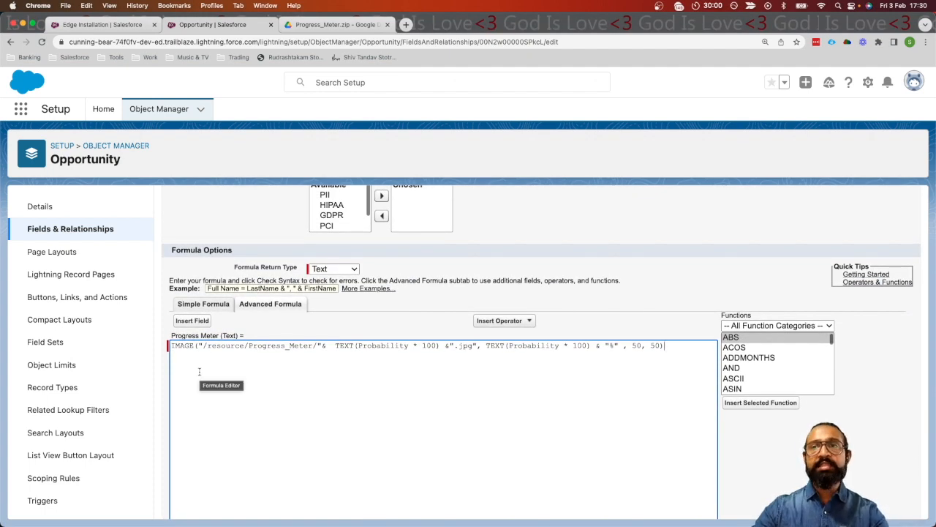
scroll(199, 372, up, 5)
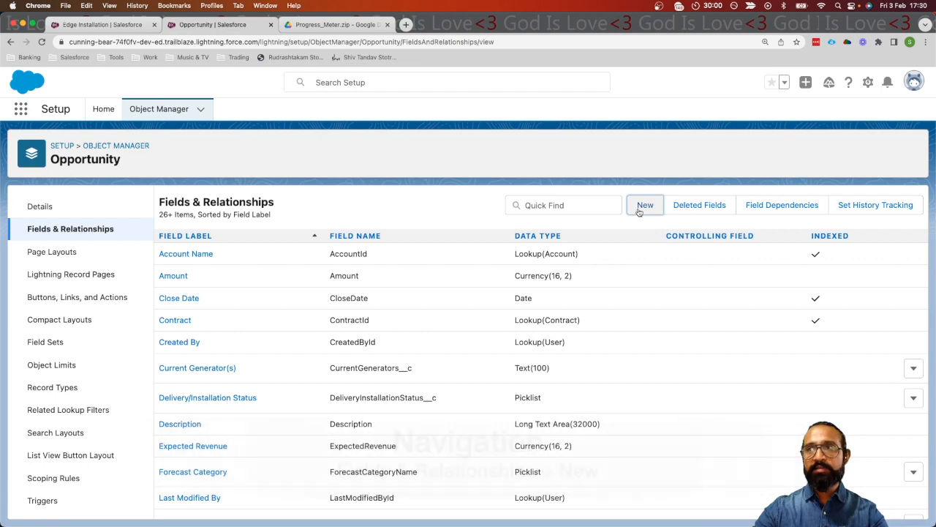
click(645, 206)
scroll(409, 308, down, 1)
click(177, 356)
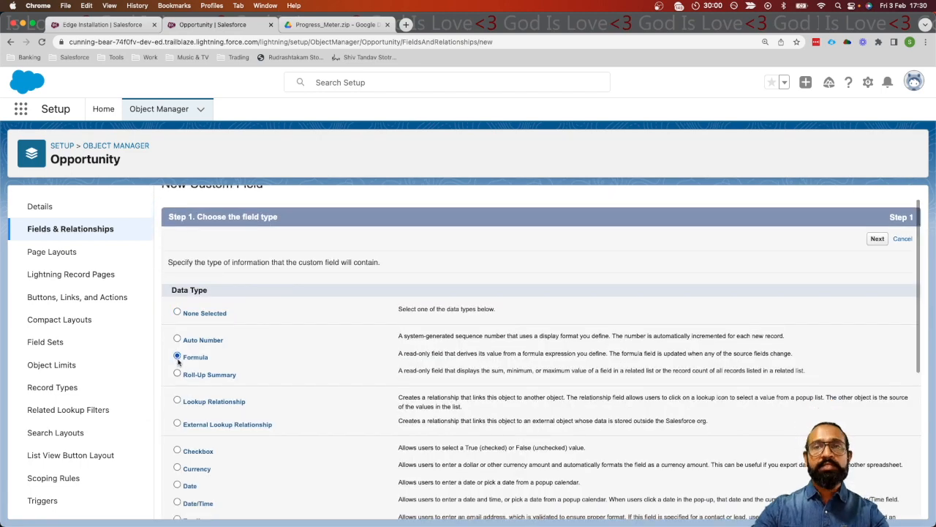
scroll(512, 278, down, 1)
click(878, 207)
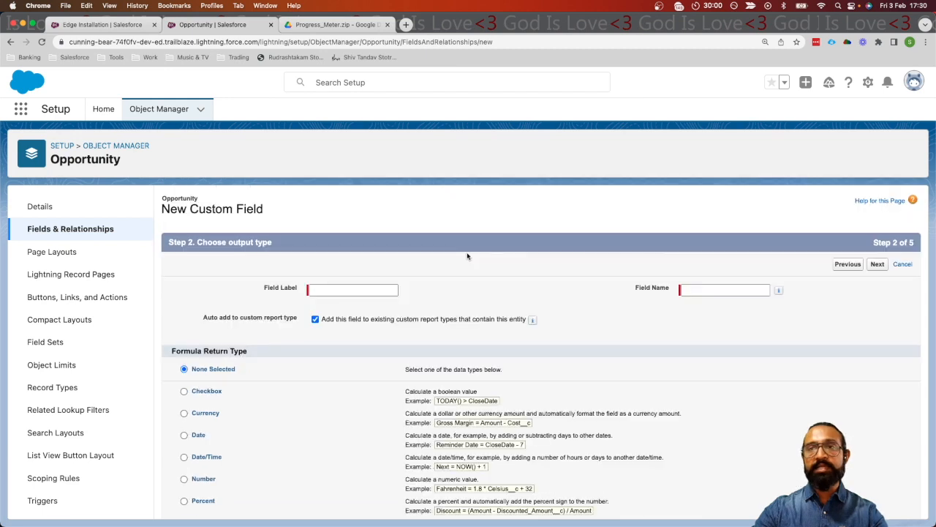
Step: Label the new formula field Close Date Quarter and let its field name fill in as Close_Date_Quarter
click(380, 290)
text(Close Da)
text(te)
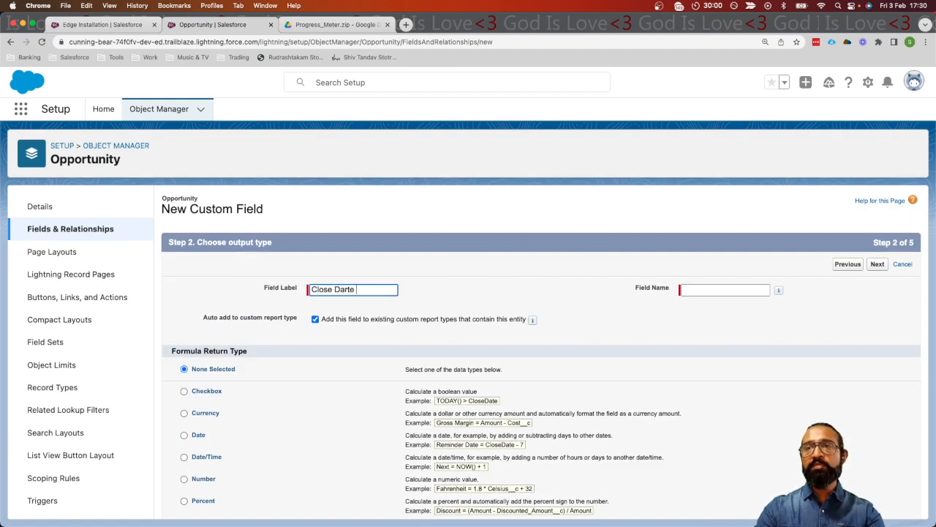
text( QUI)
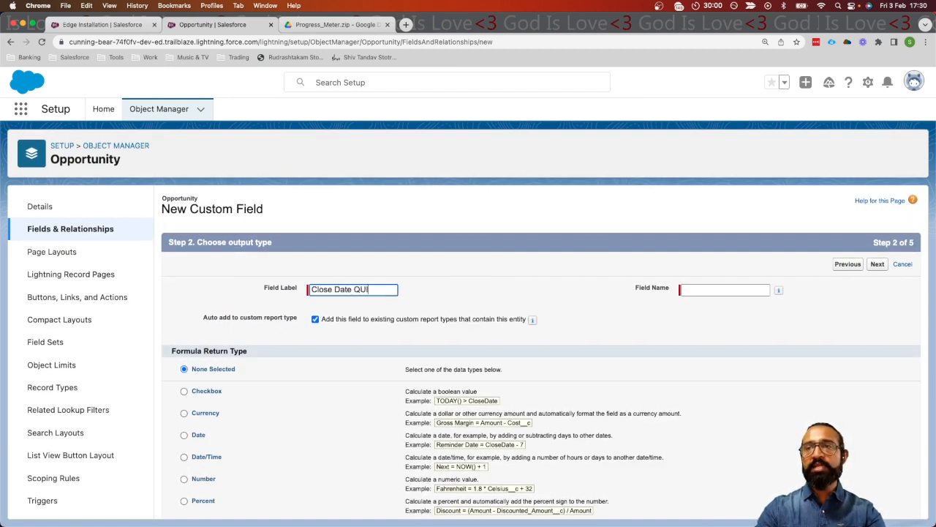
key(BackSpace)
text(uarter)
key(Tab)
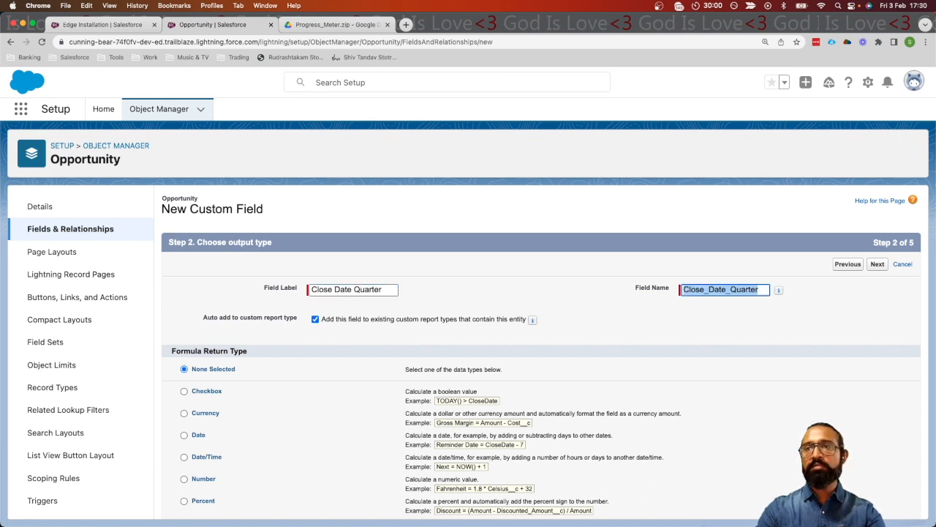
Step: Set the formula return type to Number, choose its decimal places and continue to the formula editor
scroll(175, 270, down, 1)
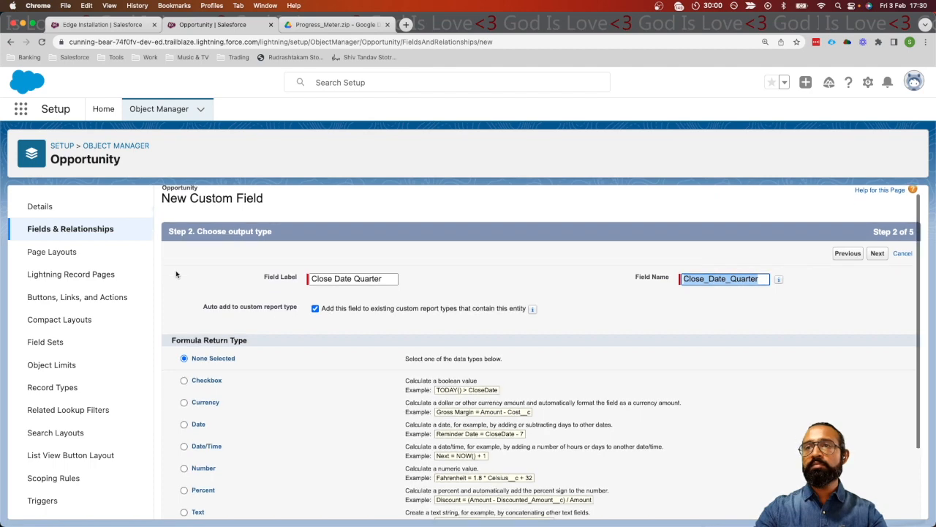
scroll(220, 311, down, 1)
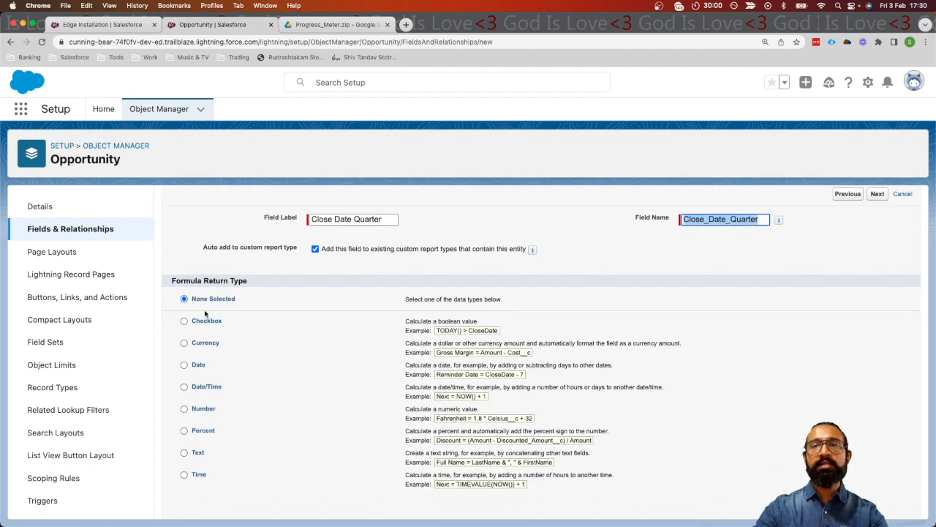
scroll(208, 314, down, 1)
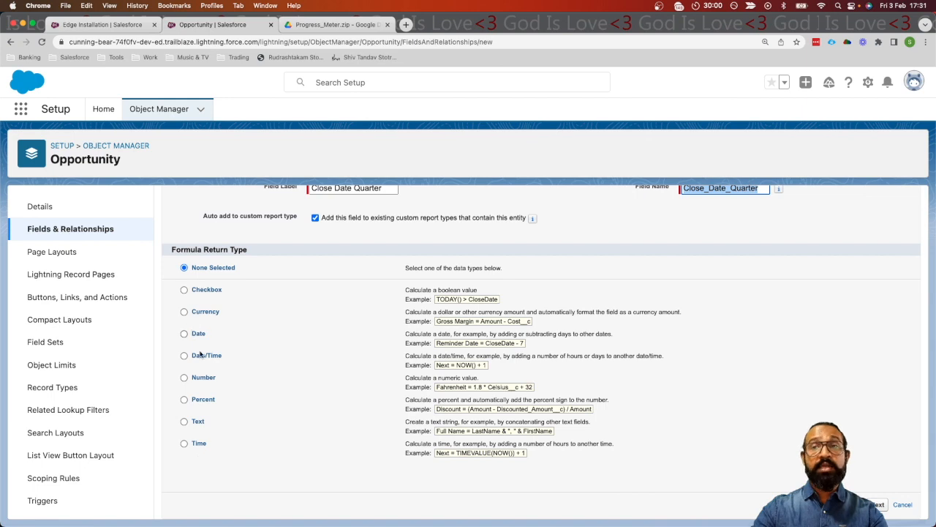
scroll(187, 399, up, 1)
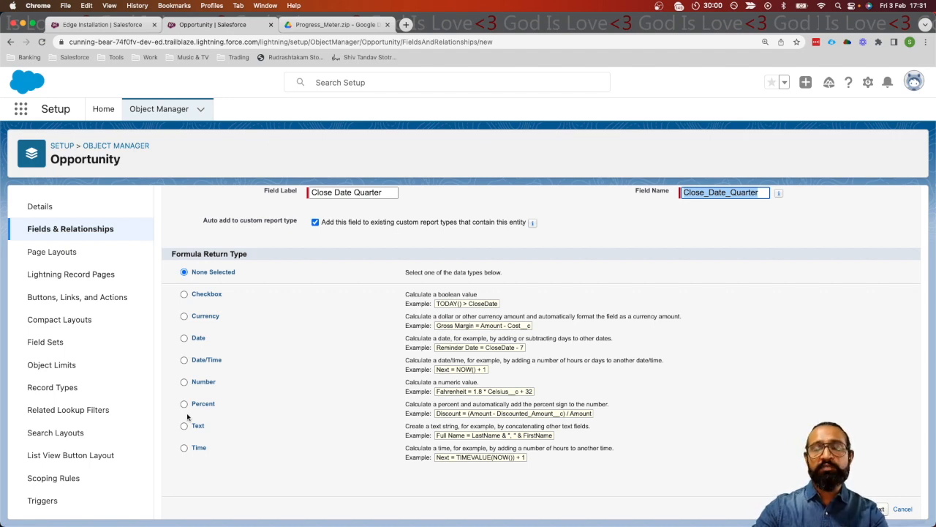
scroll(187, 417, up, 1)
click(183, 390)
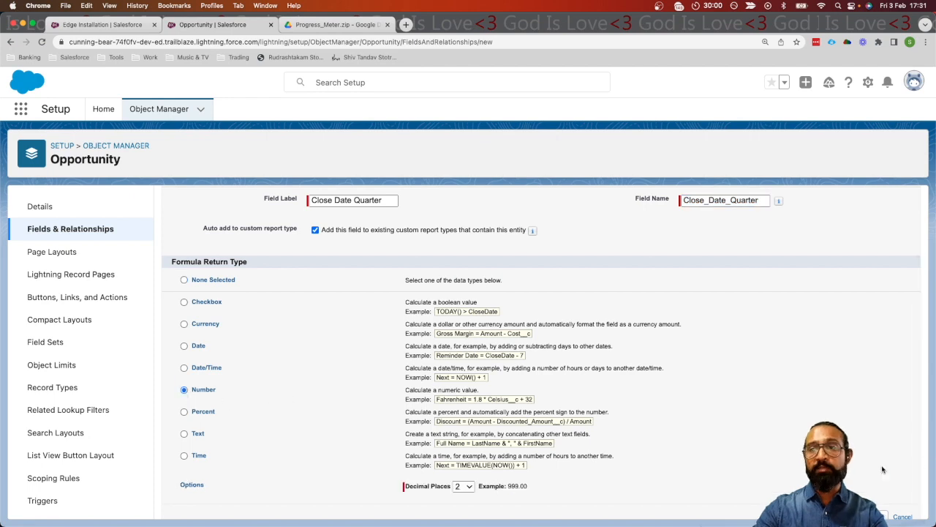
scroll(883, 470, down, 1)
click(462, 475)
click(461, 450)
click(864, 498)
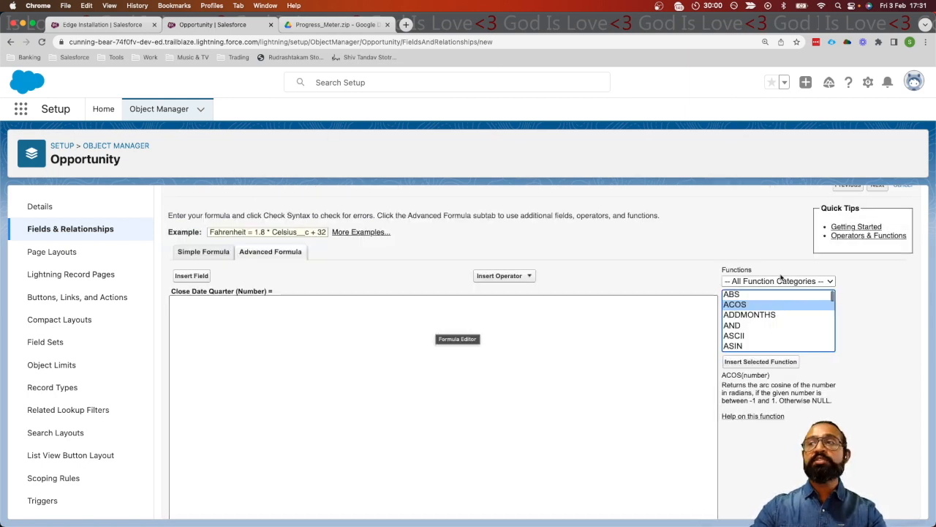
Step: Insert the CASE function into the Close Date Quarter formula and replace its expression argument with the MONTH function
key(c)
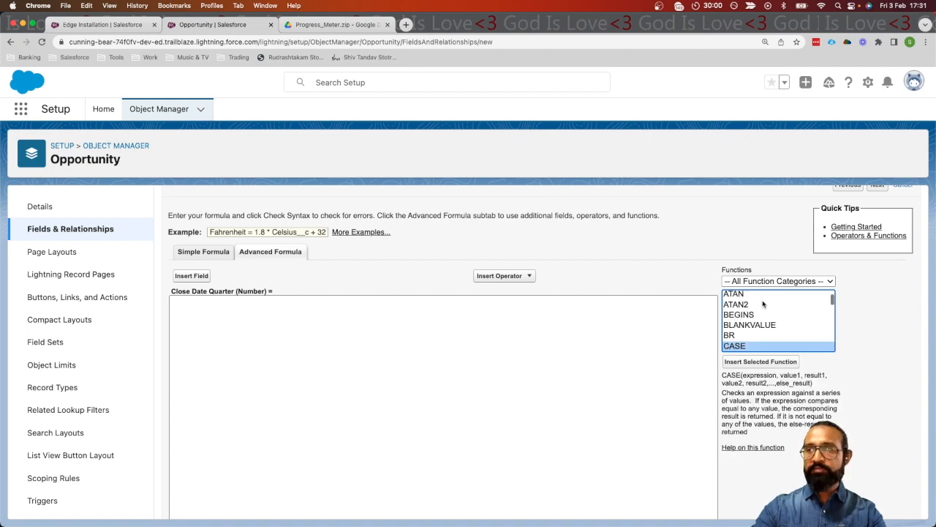
click(758, 362)
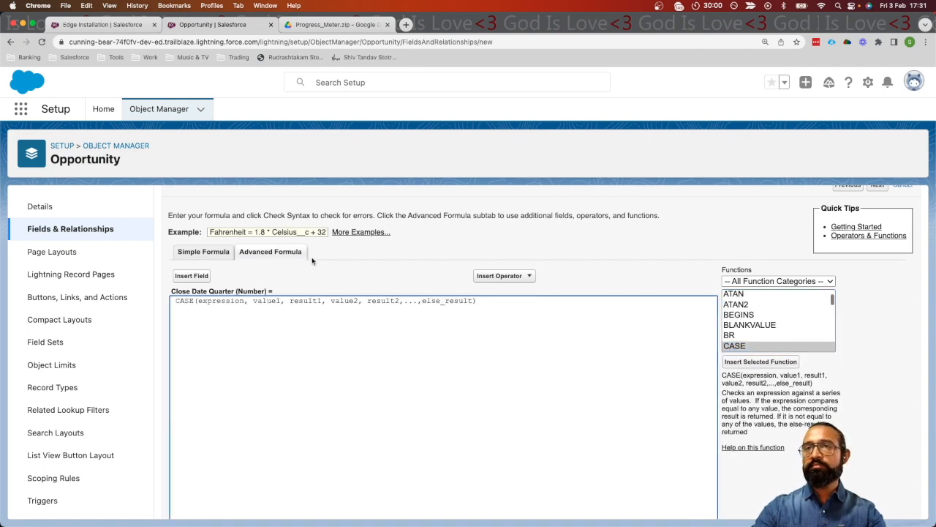
double_click(213, 301)
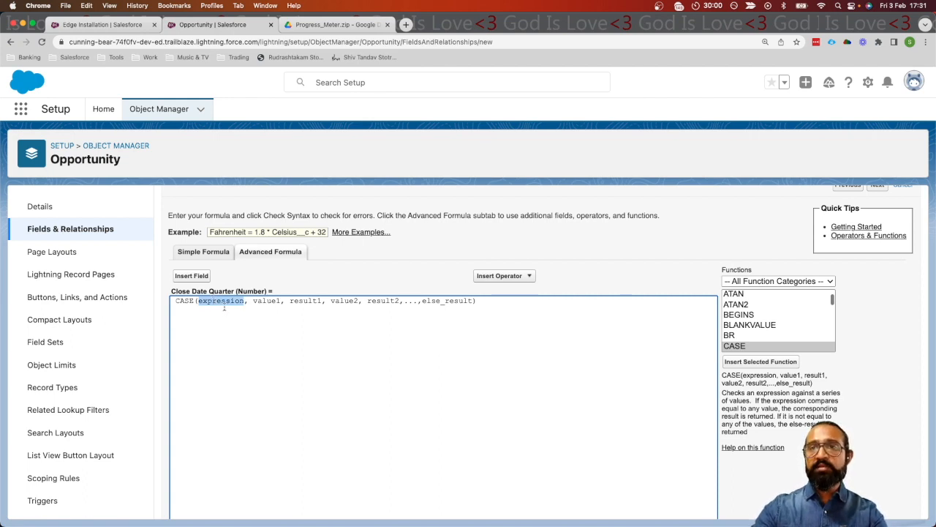
click(746, 314)
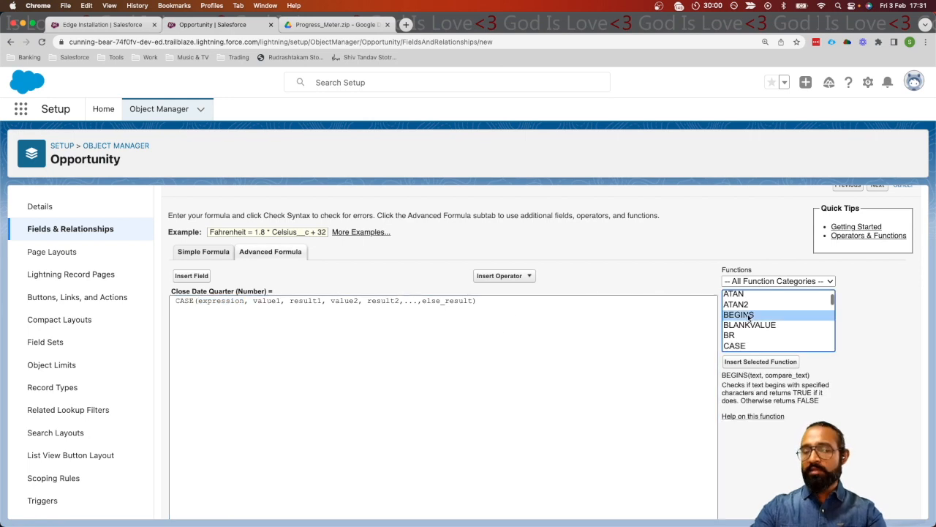
key(m)
scroll(745, 329, down, 2)
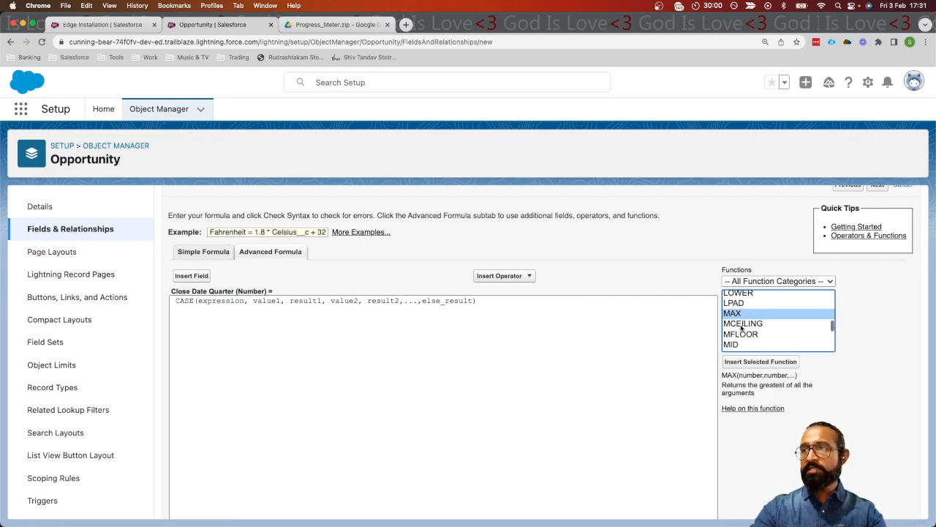
scroll(745, 329, down, 3)
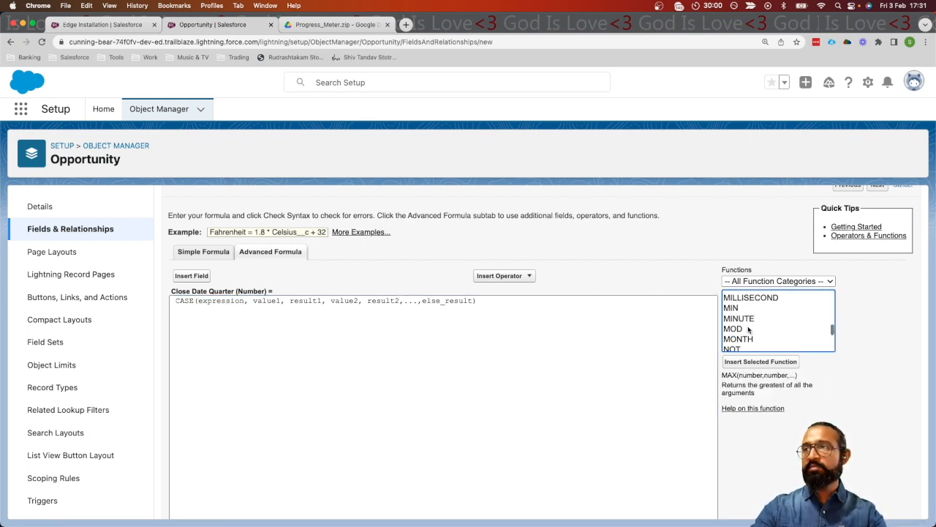
click(744, 332)
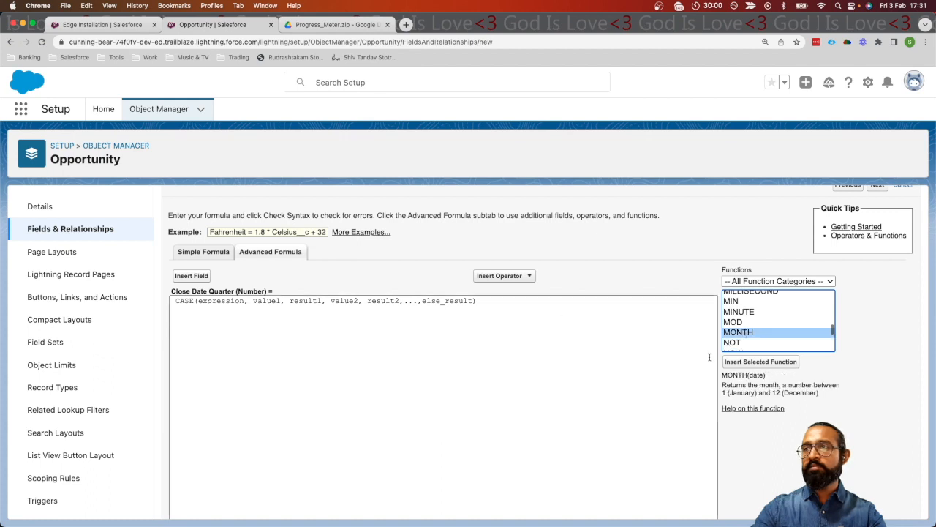
click(743, 362)
Step: Replace the date argument of the MONTH function with the Opportunity's Close Date field
double_click(240, 301)
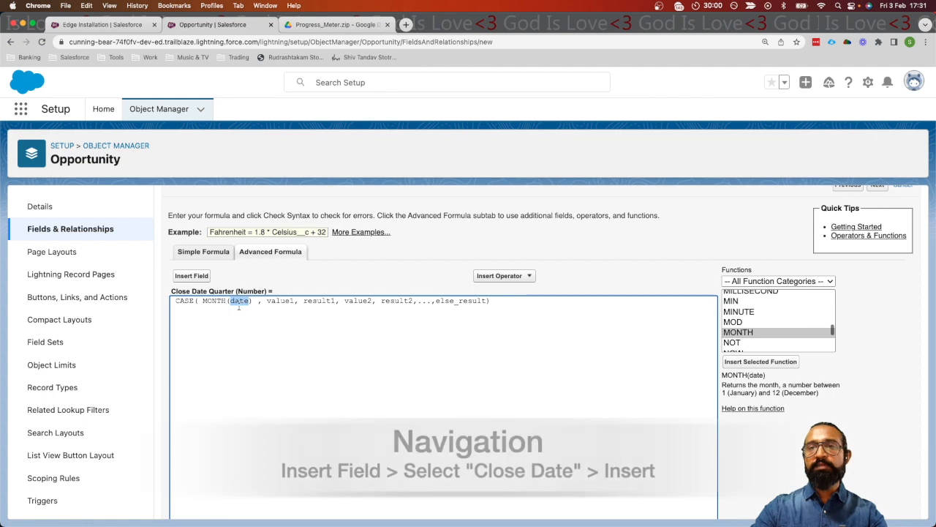
click(191, 276)
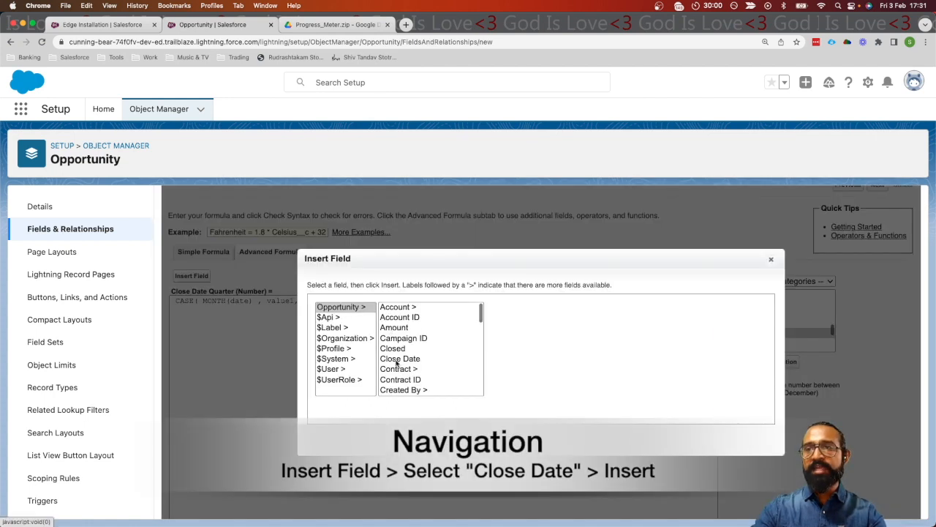
click(396, 361)
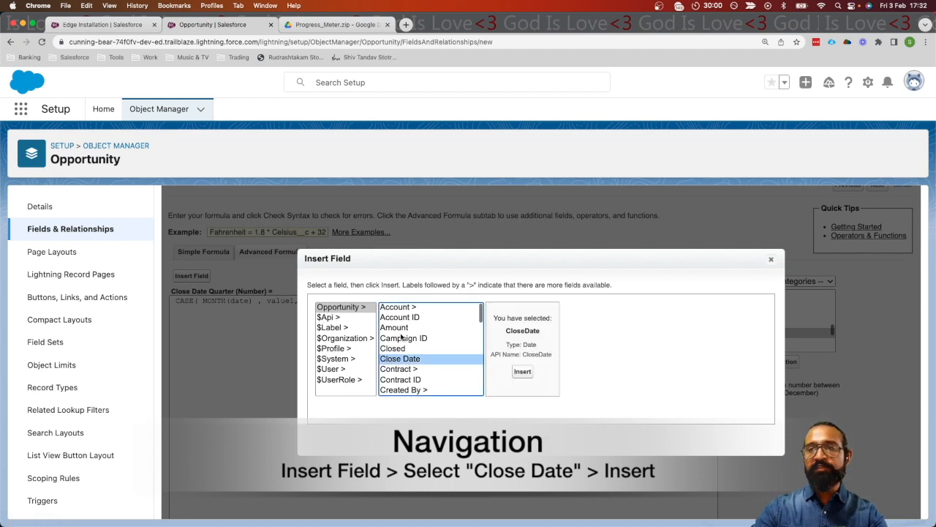
click(522, 375)
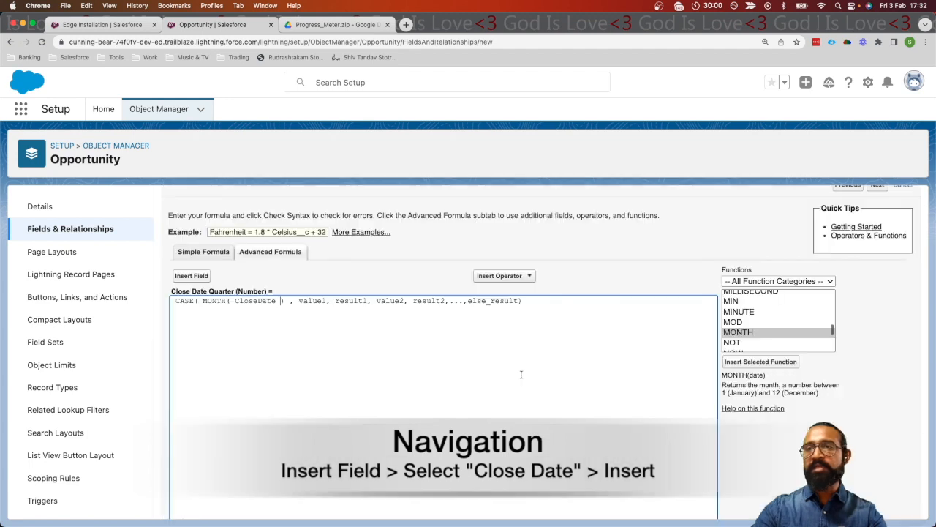
Step: Fill the CASE pairs on a new line so that months 1, 2 and 3 each return 1, removing the remaining placeholders
click(299, 303)
key(Return)
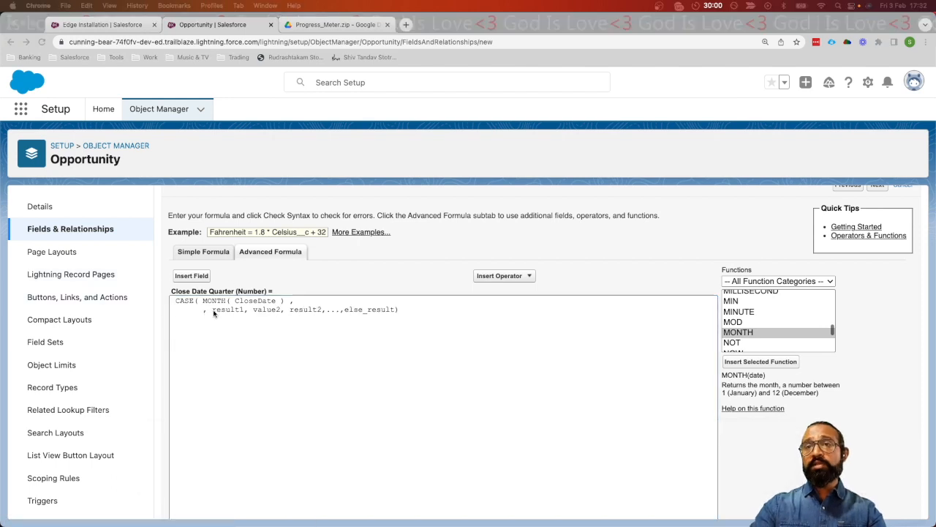
click(214, 313)
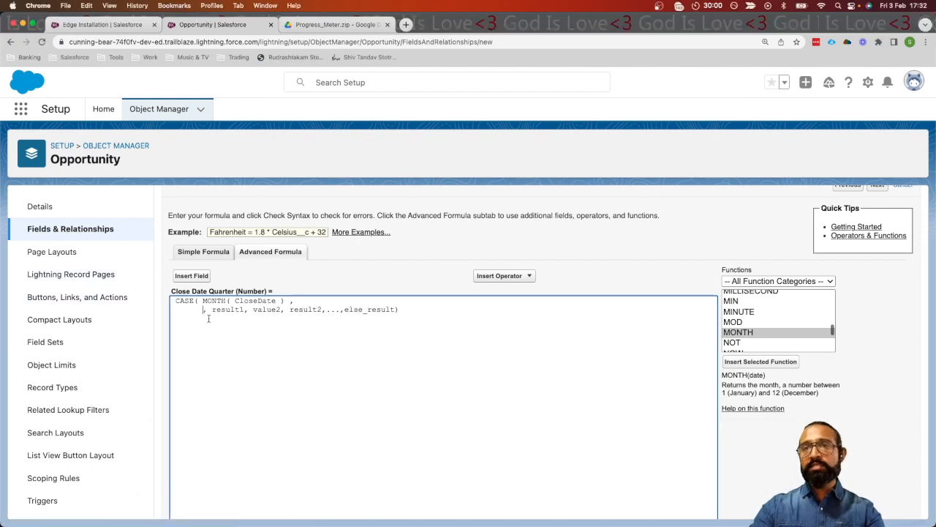
text(1)
double_click(232, 310)
text(1)
double_click(244, 310)
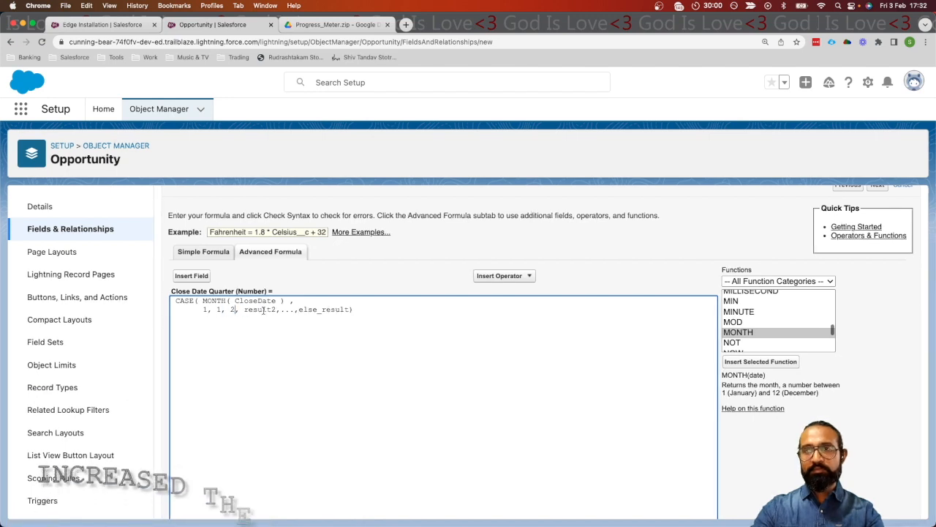
text(2)
double_click(260, 310)
text(1)
drag(253, 310, 322, 310)
text(,)
key(Return)
Step: Add CASE pairs so that months 4, 5 and 6 return 2 and months 7, 8 and 9 return 3
text(4,2,5,)
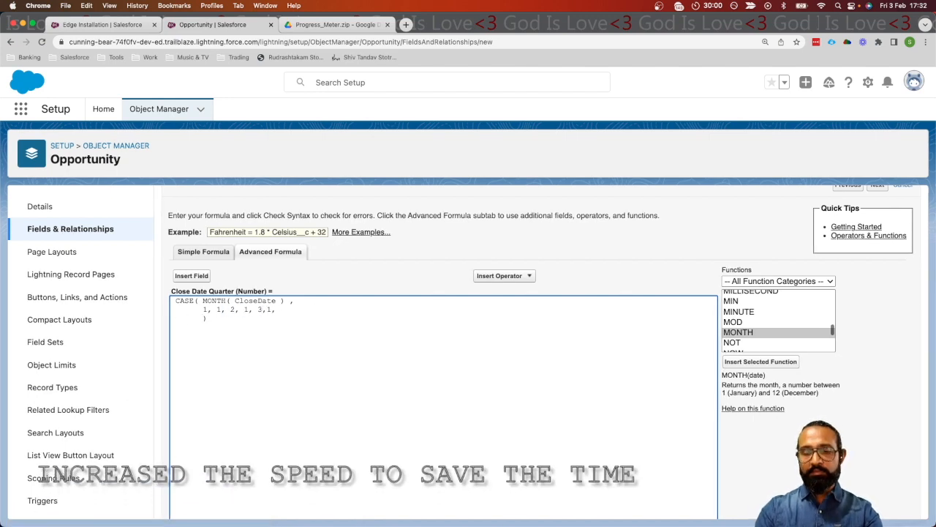
text(2,6,2, 7,3, 8,3, 9,3, 10,4 ,)
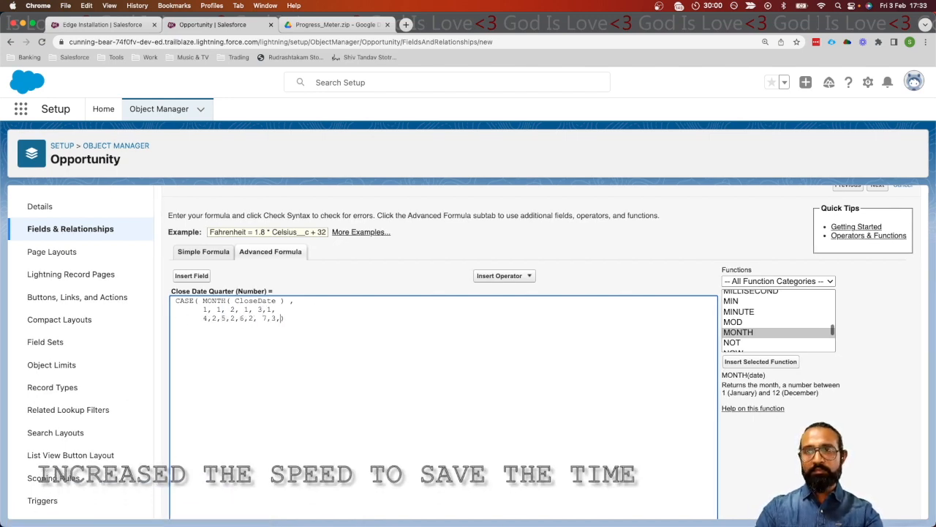
key(BackSpace)
key(BackSpace)
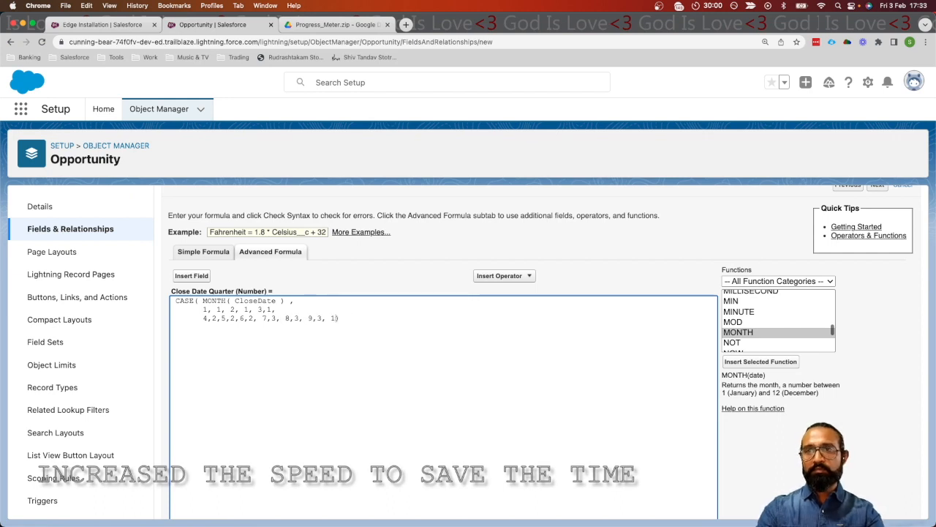
Step: Space the added pairs, give each quarter its own line, and put the else result 4 on the last line
click(214, 318)
click(226, 318)
click(240, 318)
click(253, 319)
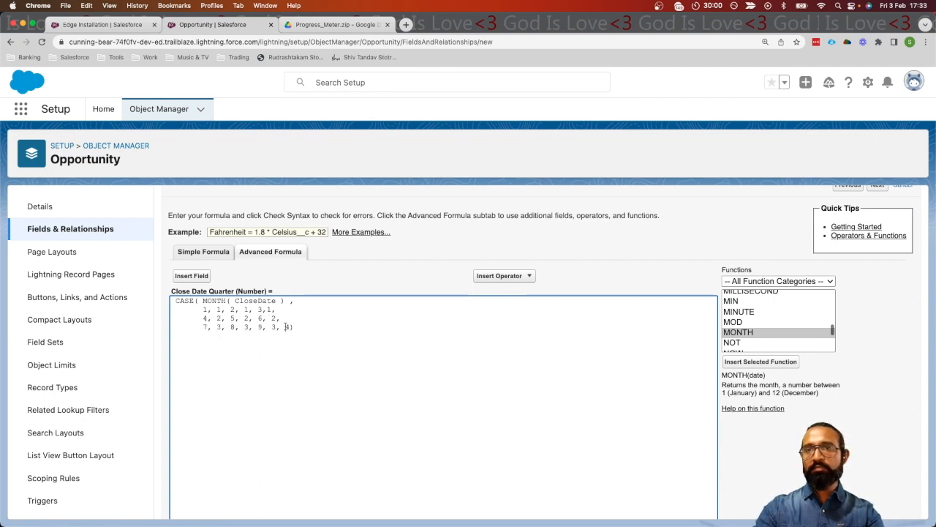
click(285, 327)
key(Return)
Step: Review the CASE formula: the MONTH( CloseDate ) expression, each quarter's month-result pairs, and the else result against the CASE function description
scroll(285, 327, down, 1)
scroll(251, 303, up, 1)
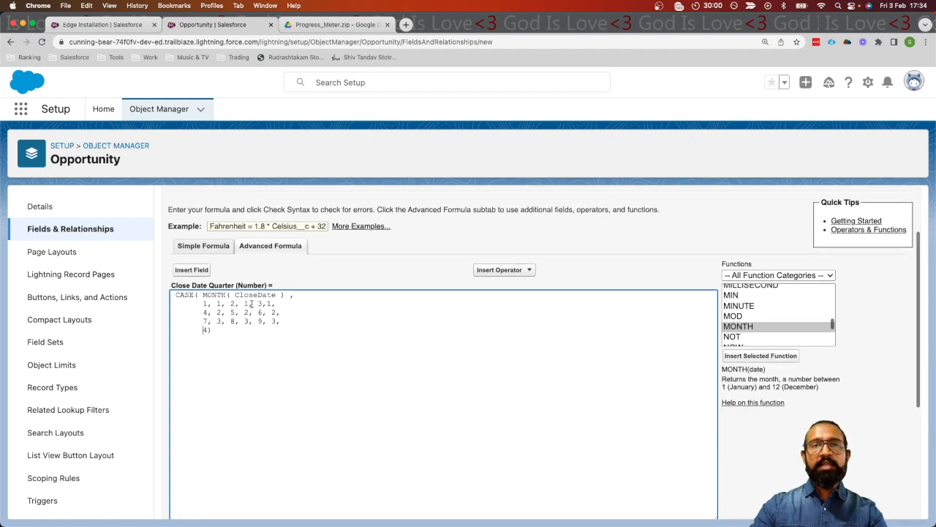
scroll(251, 304, up, 1)
double_click(185, 298)
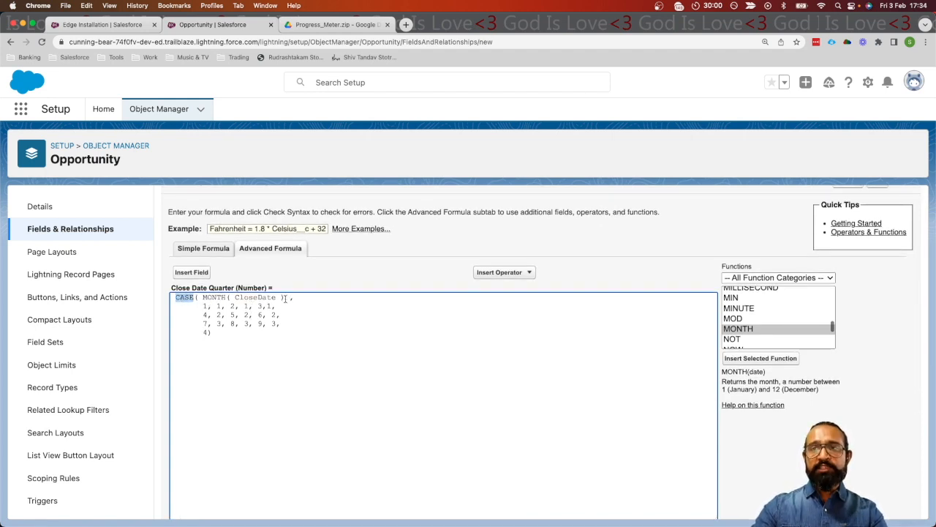
drag(285, 297, 202, 298)
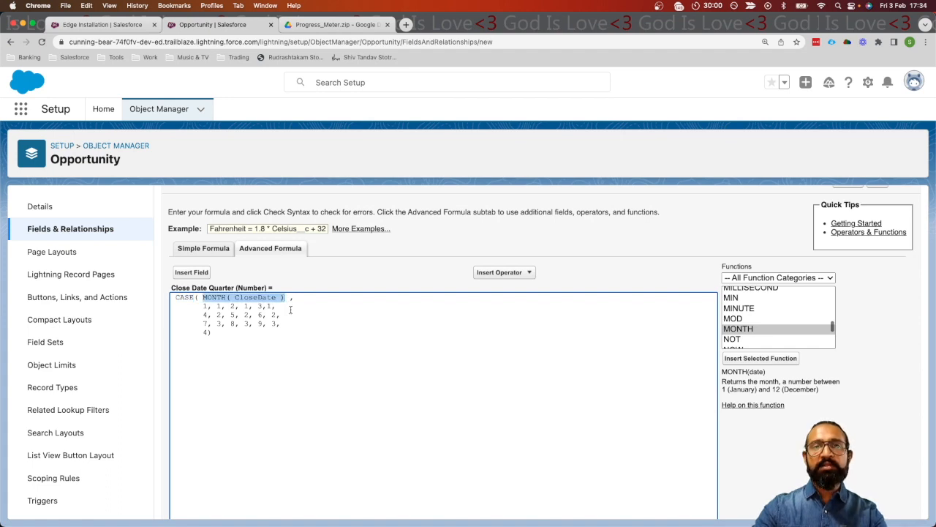
click(281, 308)
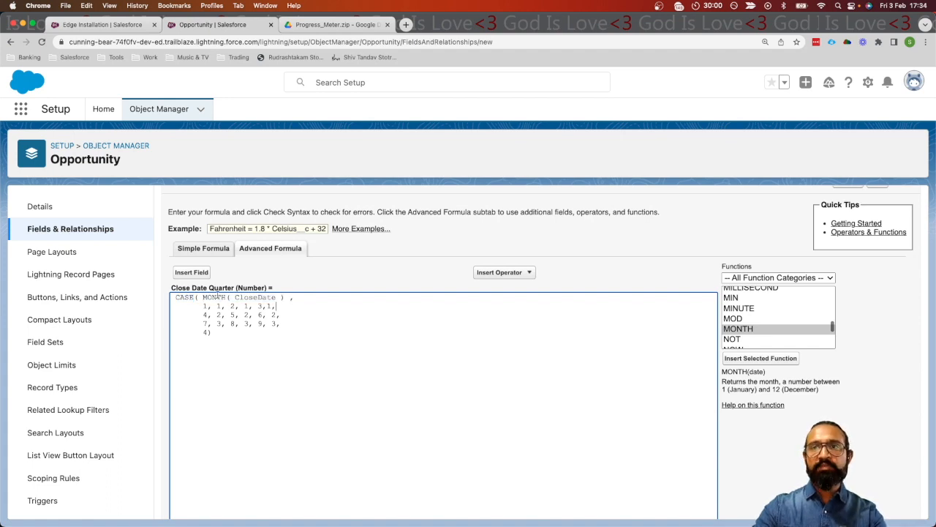
scroll(205, 294, down, 1)
double_click(219, 297)
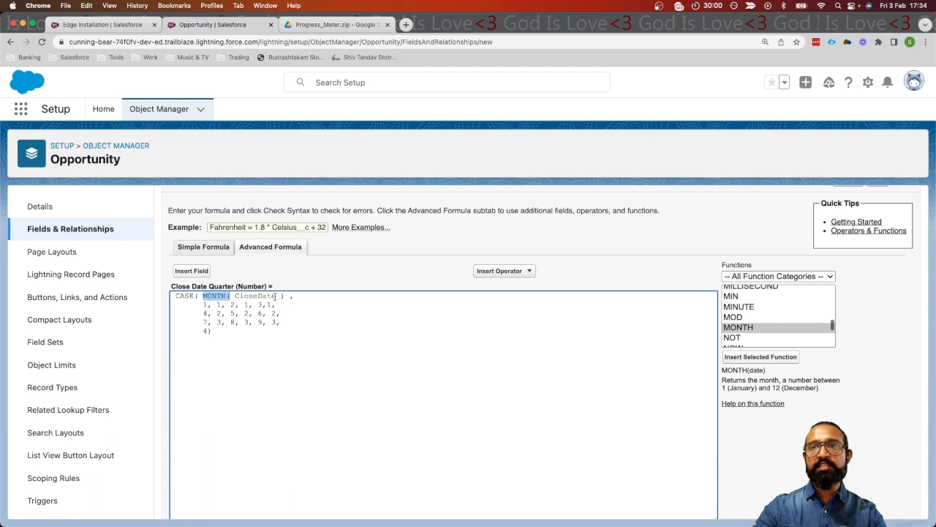
drag(285, 296, 235, 296)
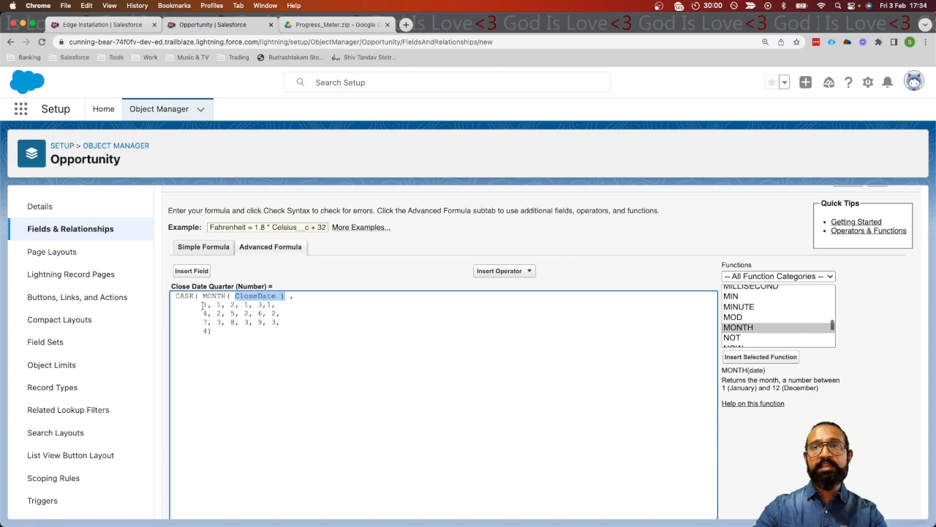
double_click(204, 305)
click(231, 305)
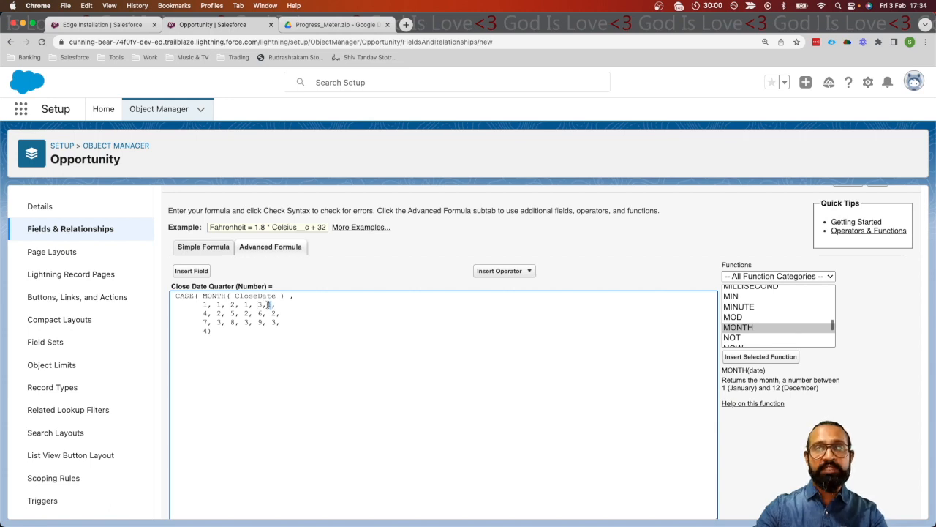
double_click(217, 313)
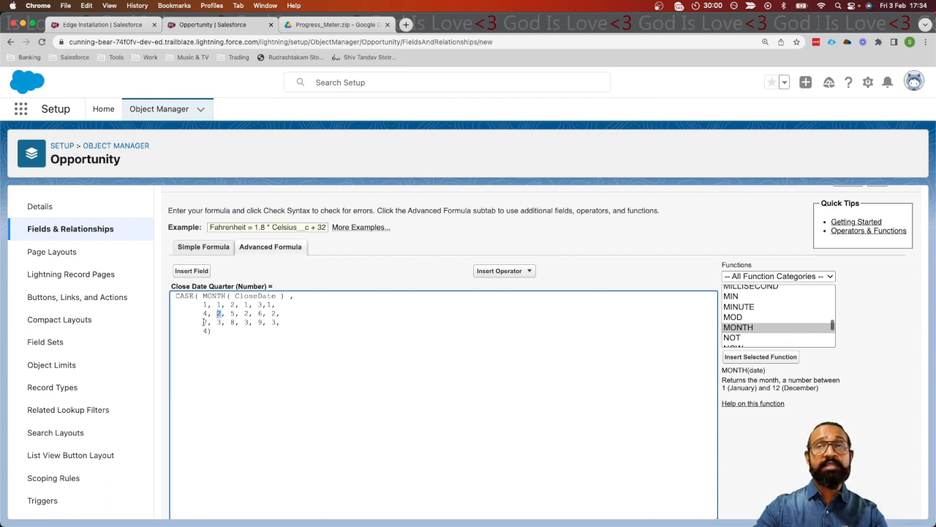
double_click(205, 322)
click(229, 322)
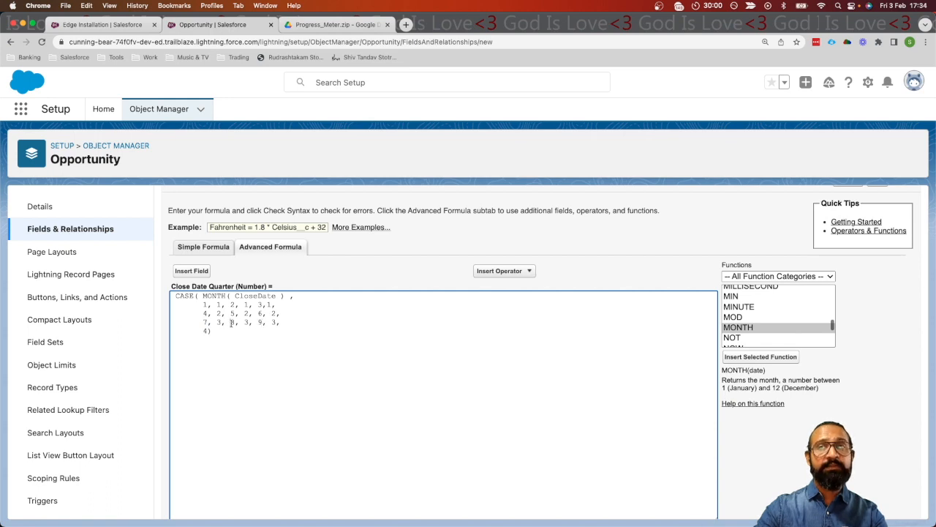
drag(217, 322, 280, 323)
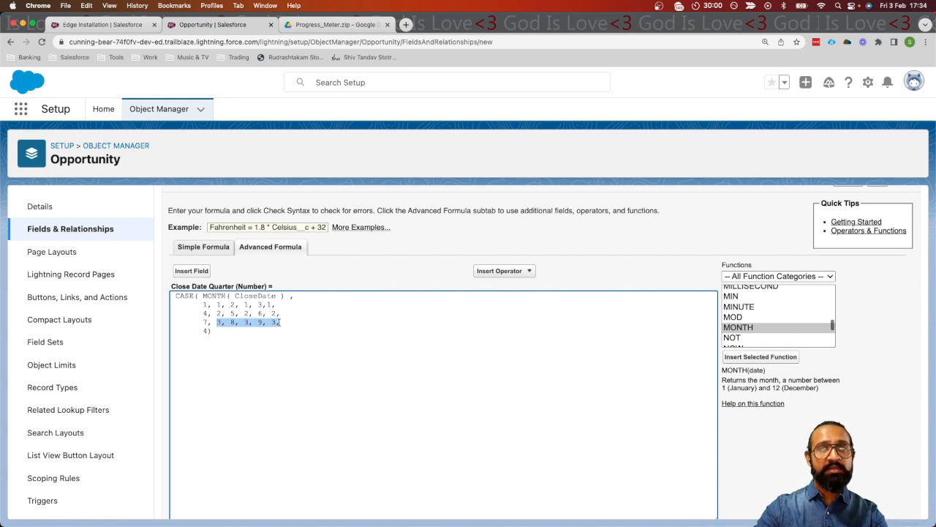
click(251, 332)
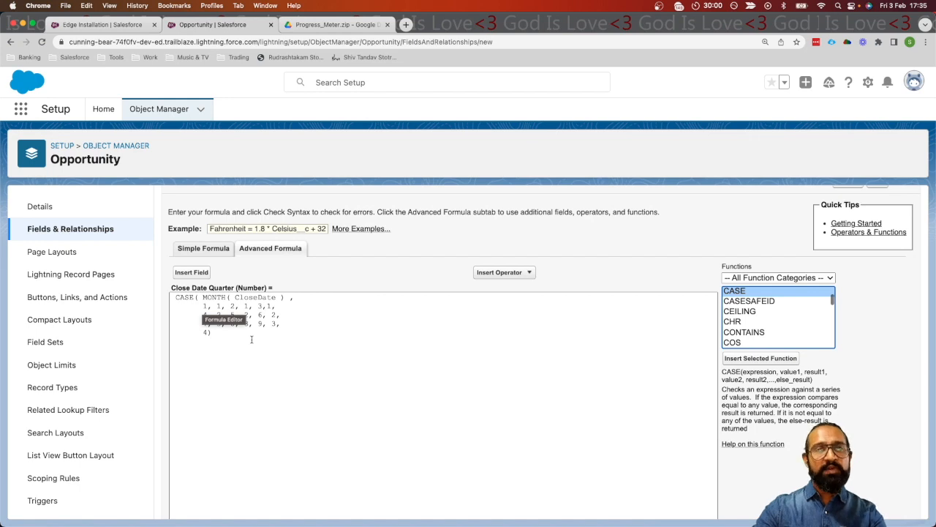
double_click(206, 333)
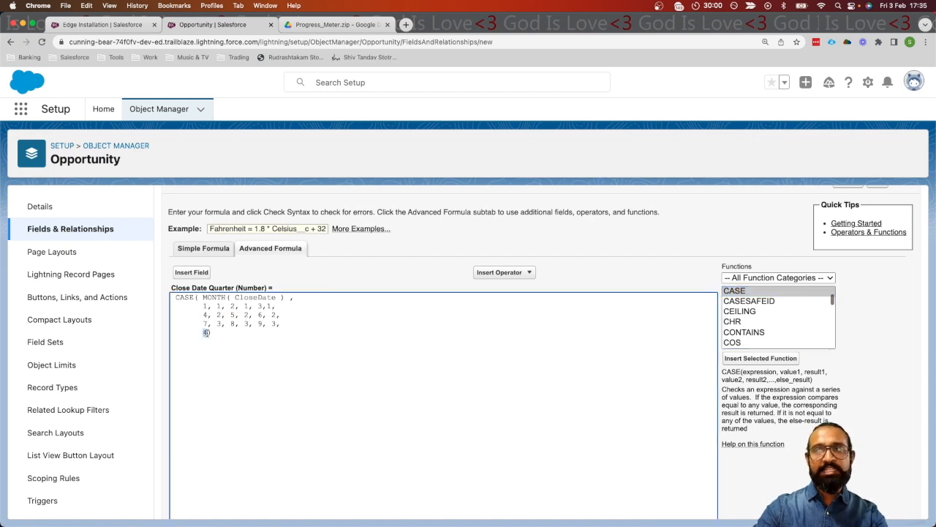
Step: Check the syntax of the Close Date Quarter formula
scroll(342, 332, down, 3)
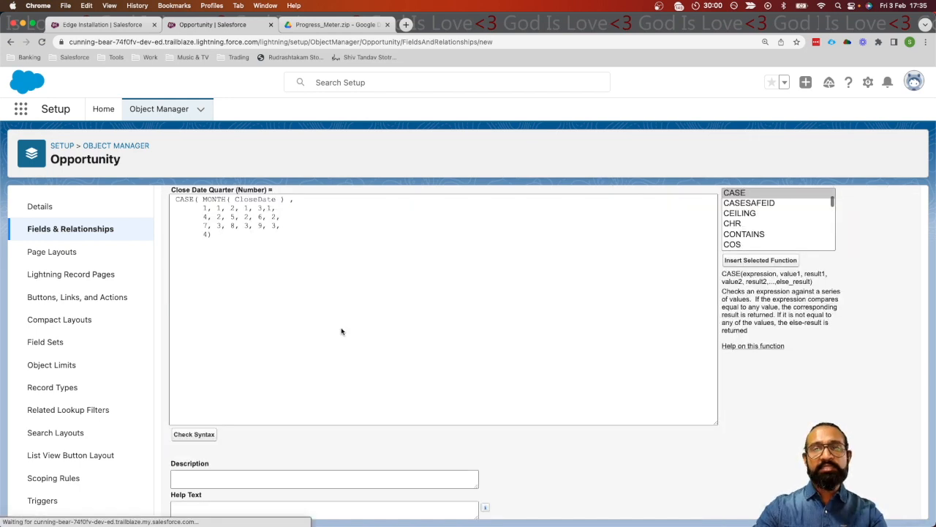
scroll(338, 336, down, 2)
scroll(337, 335, down, 3)
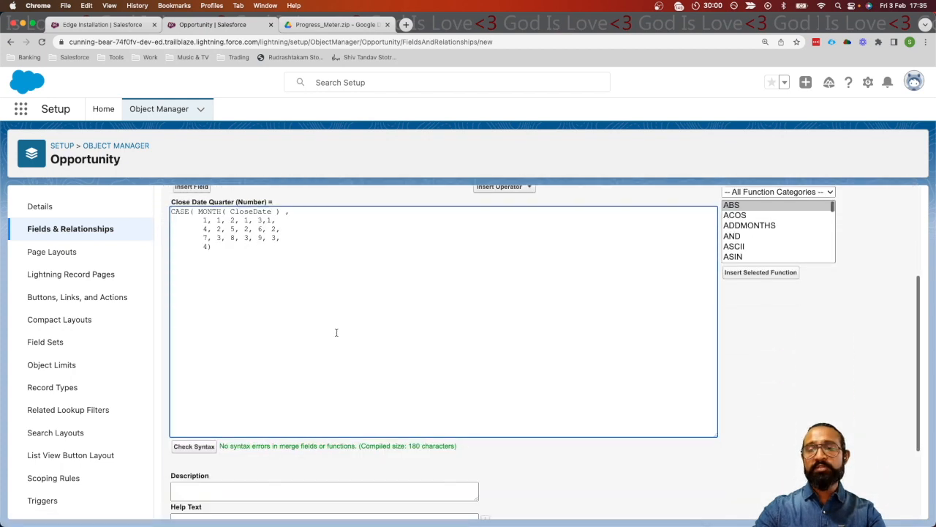
Step: Keep the default field-level security and page layout settings and save the Close Date Quarter field
scroll(337, 331, up, 4)
click(875, 267)
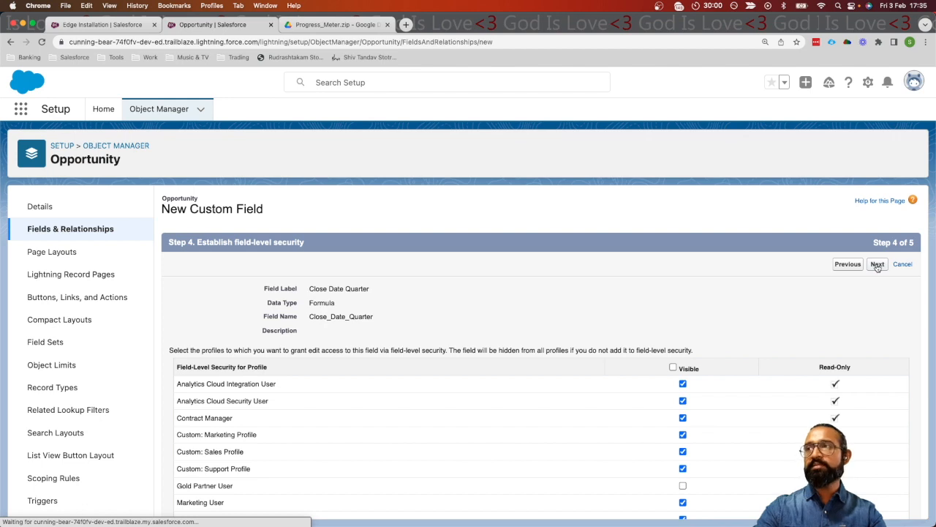
click(877, 266)
click(876, 265)
Step: Switch to the Edge Installation opportunity, reload it and examine Close Date Quarter against Close Date in its details
click(111, 27)
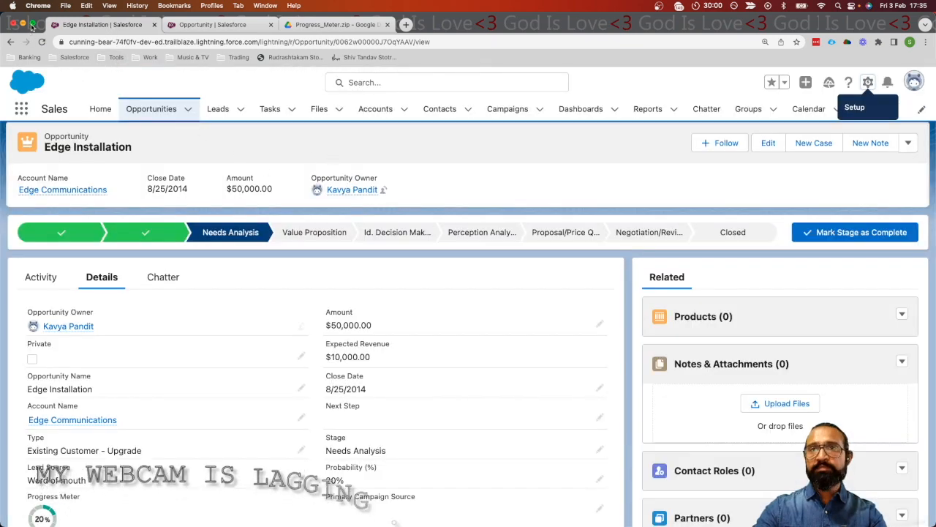
mouse_move(32, 24)
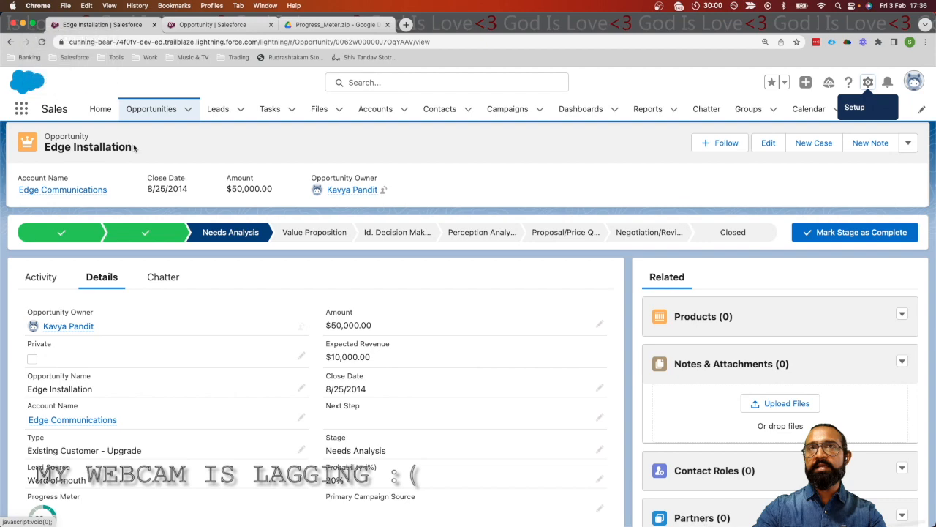
click(32, 24)
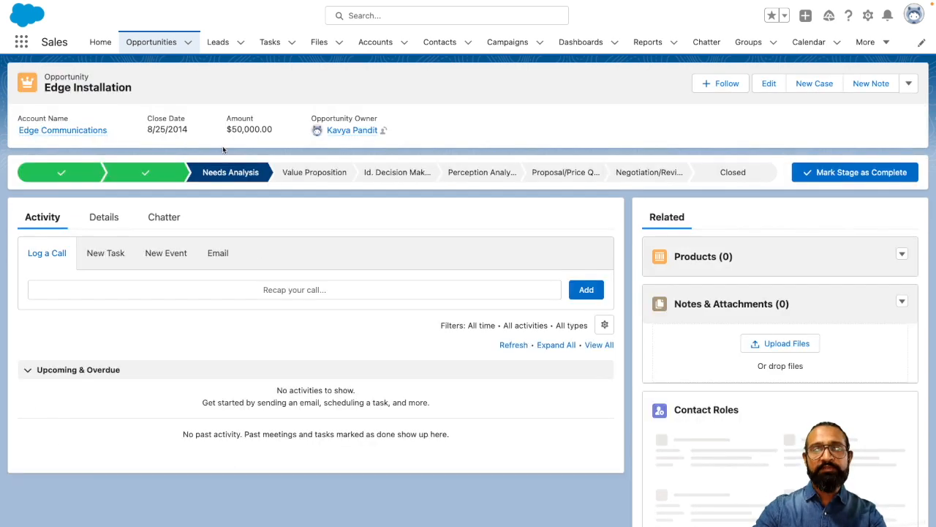
click(106, 222)
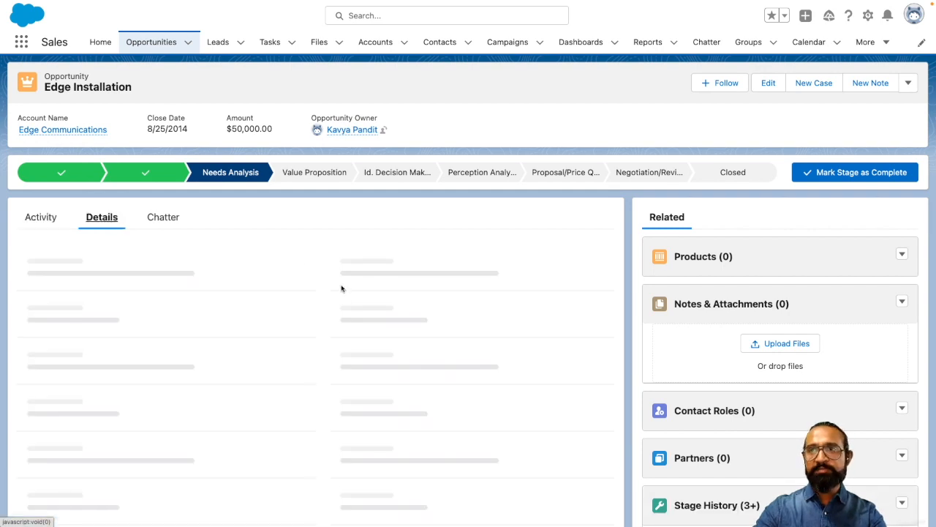
scroll(464, 351, down, 2)
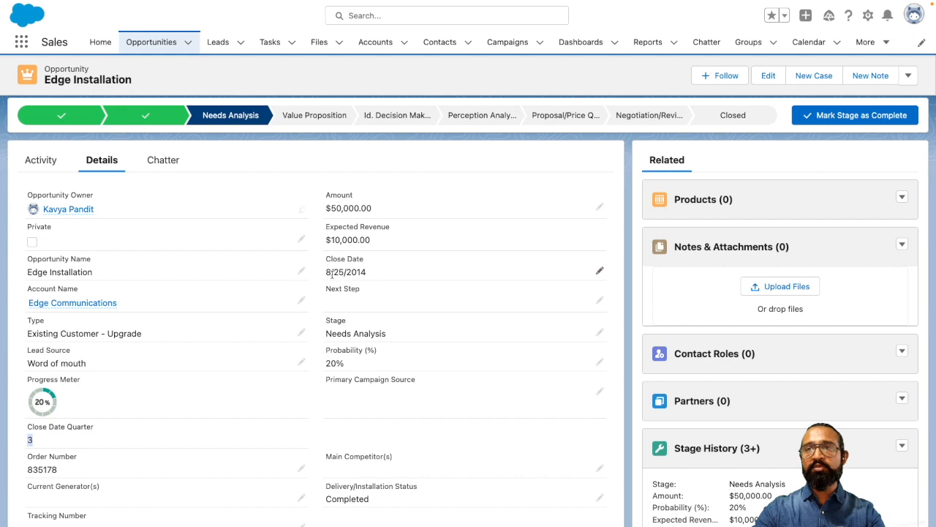
Step: Set the Edge Installation Close Date to today, 2/3/2023, save the record and check its Close Date Quarter
click(599, 274)
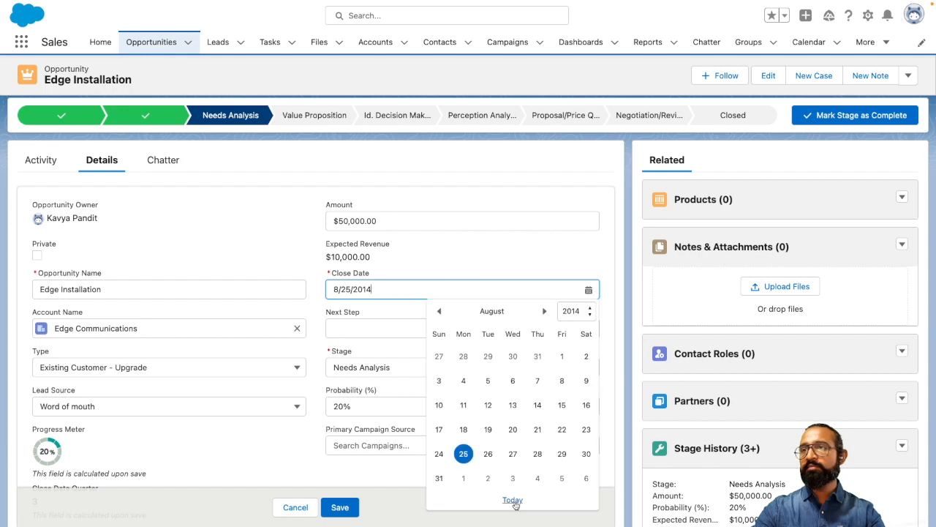
scroll(510, 503, down, 3)
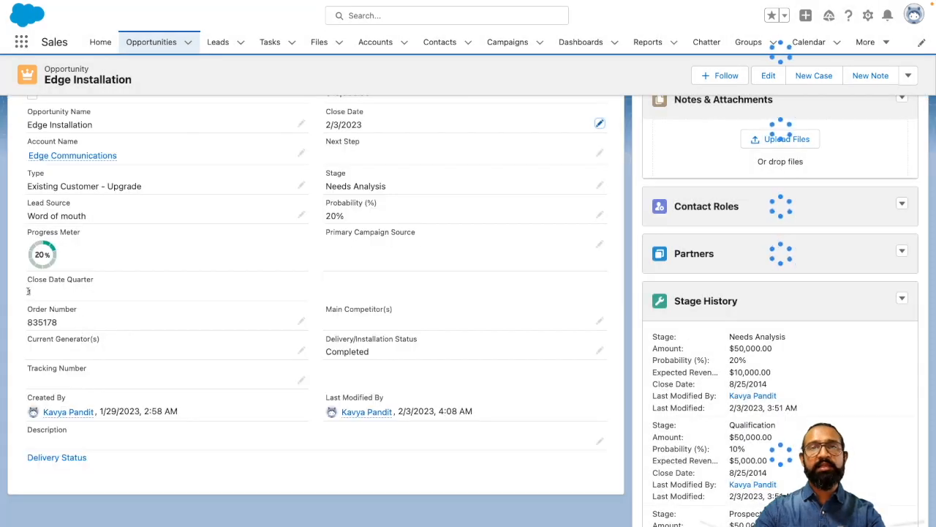
scroll(106, 297, up, 1)
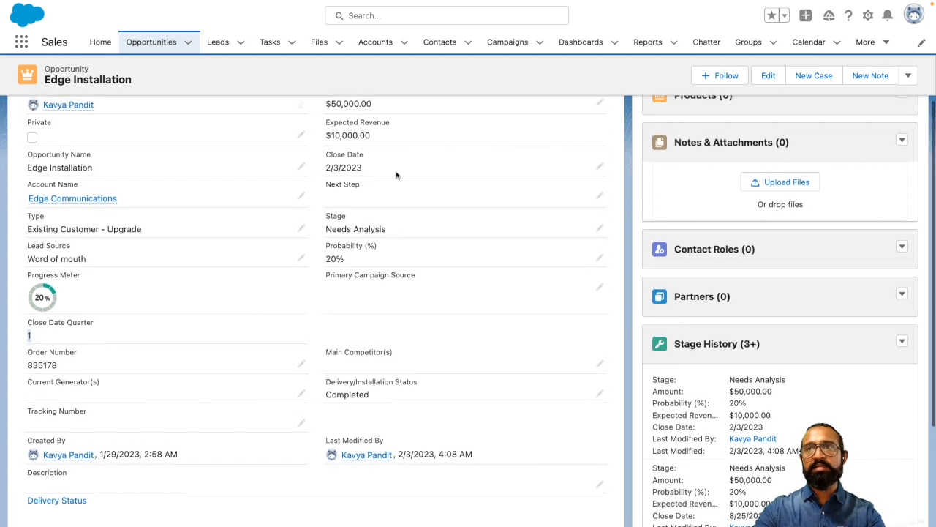
scroll(327, 167, up, 1)
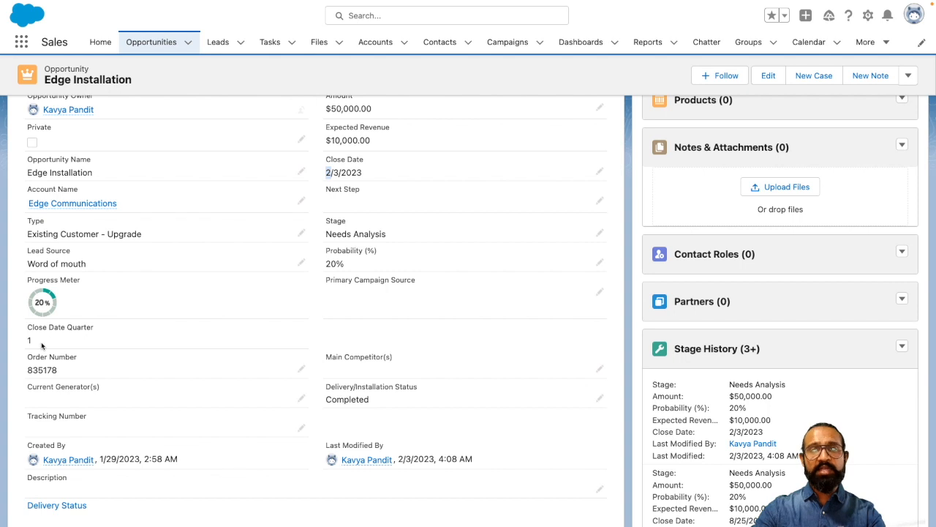
scroll(82, 357, up, 1)
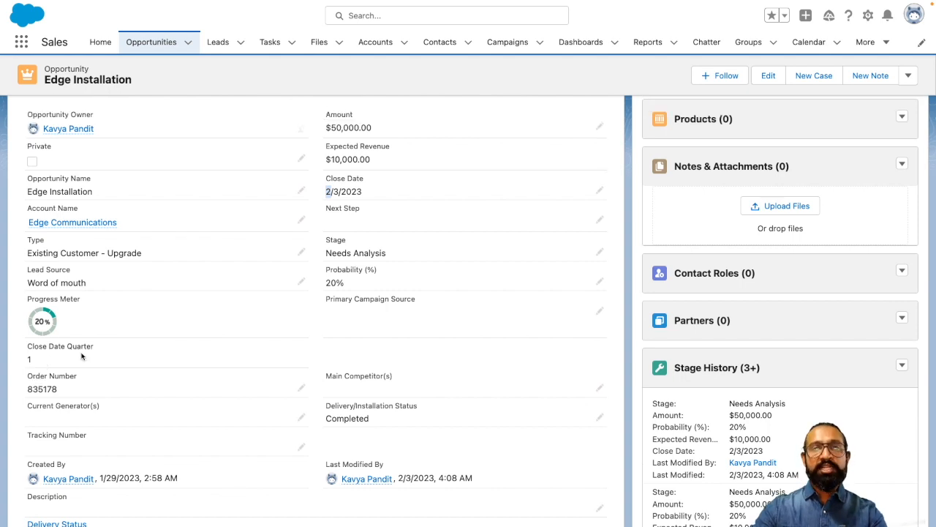